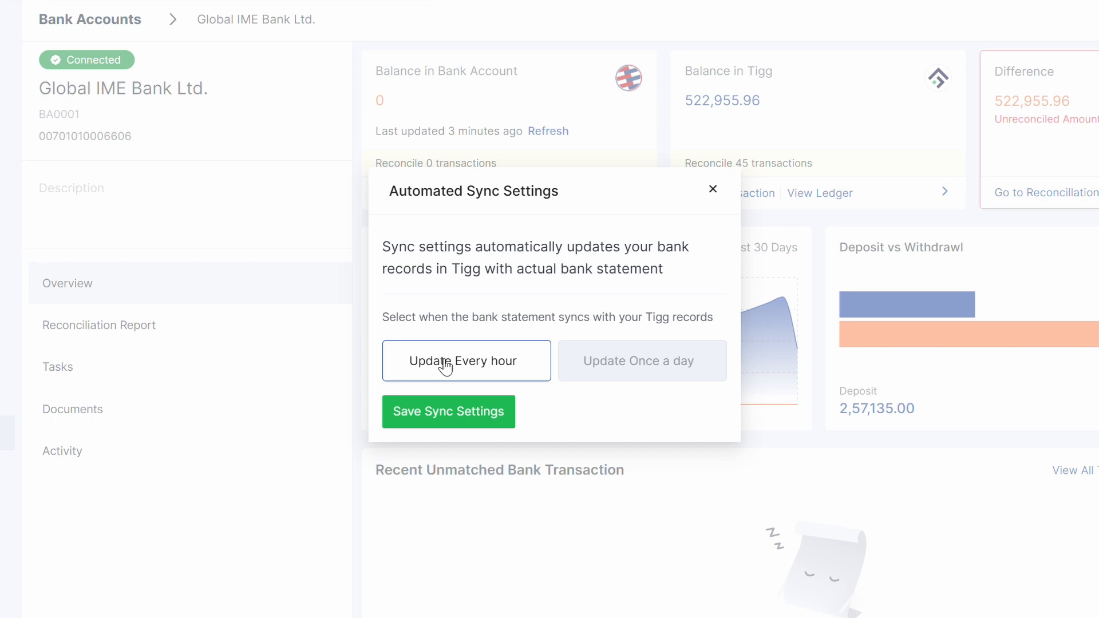
Set the automated bank sync to update once a day at 19:20 and save the sync settings
{"action": "left_click", "coordinate": [624, 362]}
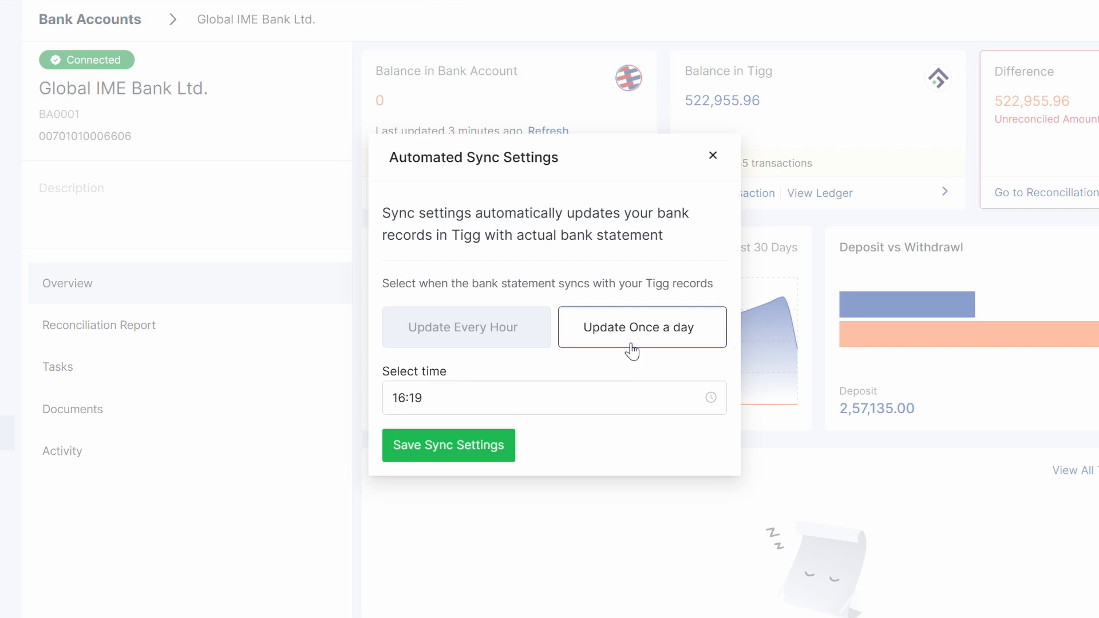
{"action": "left_click", "coordinate": [458, 395]}
{"action": "left_click", "coordinate": [405, 506]}
{"action": "left_click", "coordinate": [450, 456]}
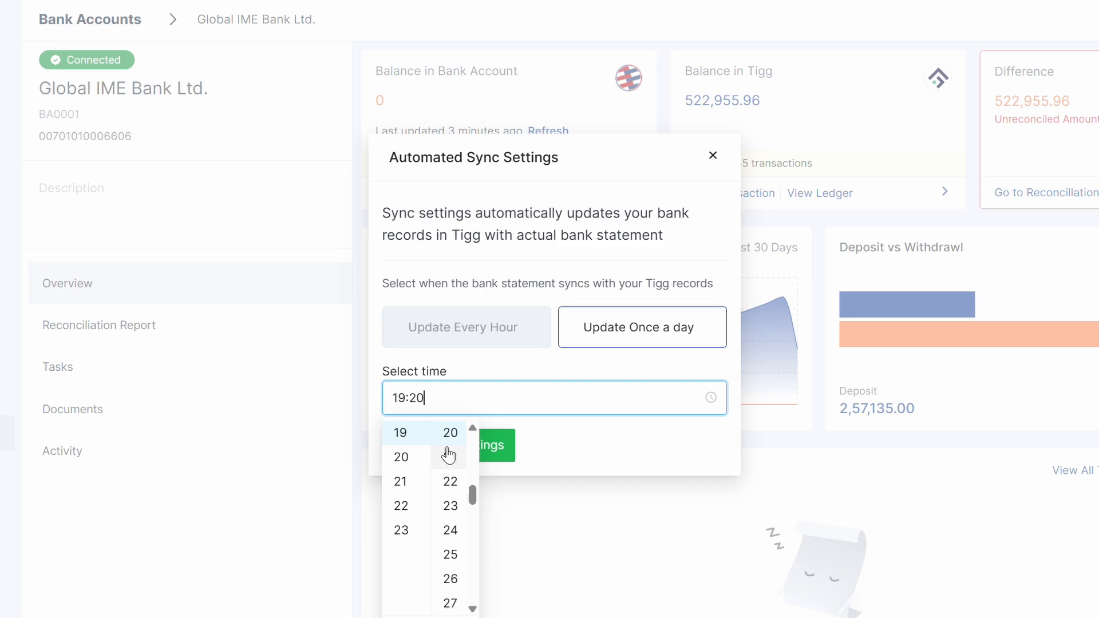
{"action": "left_click", "coordinate": [536, 376]}
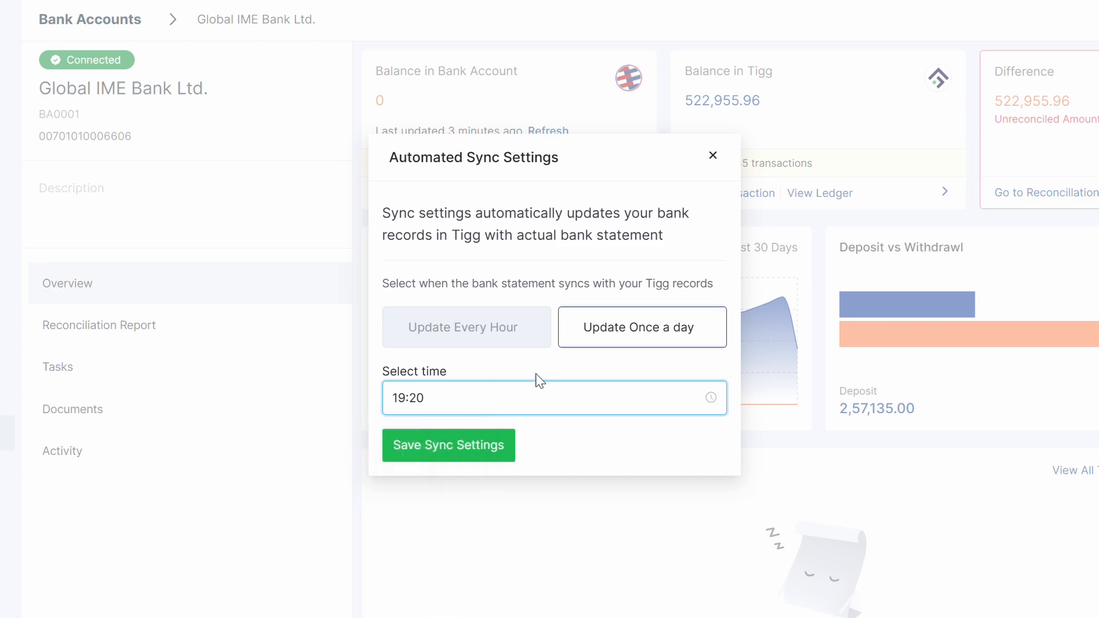
{"action": "left_click", "coordinate": [455, 452]}
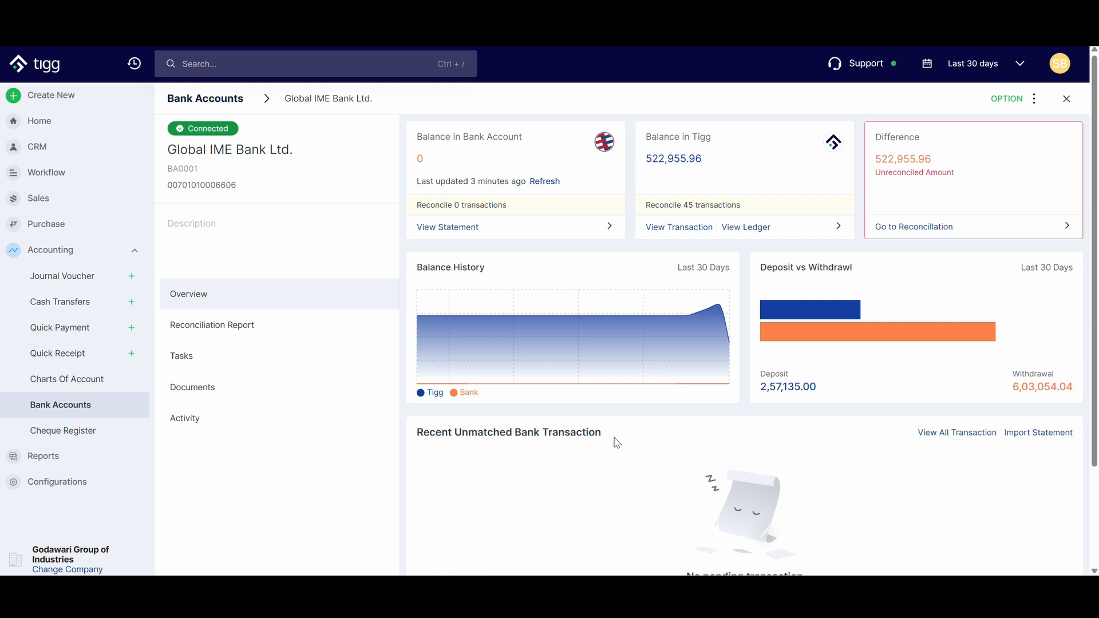
Refresh the Global IME Bank Ltd. account balance and look over the updated balance history and unmatched transactions
{"action": "left_click", "coordinate": [544, 182]}
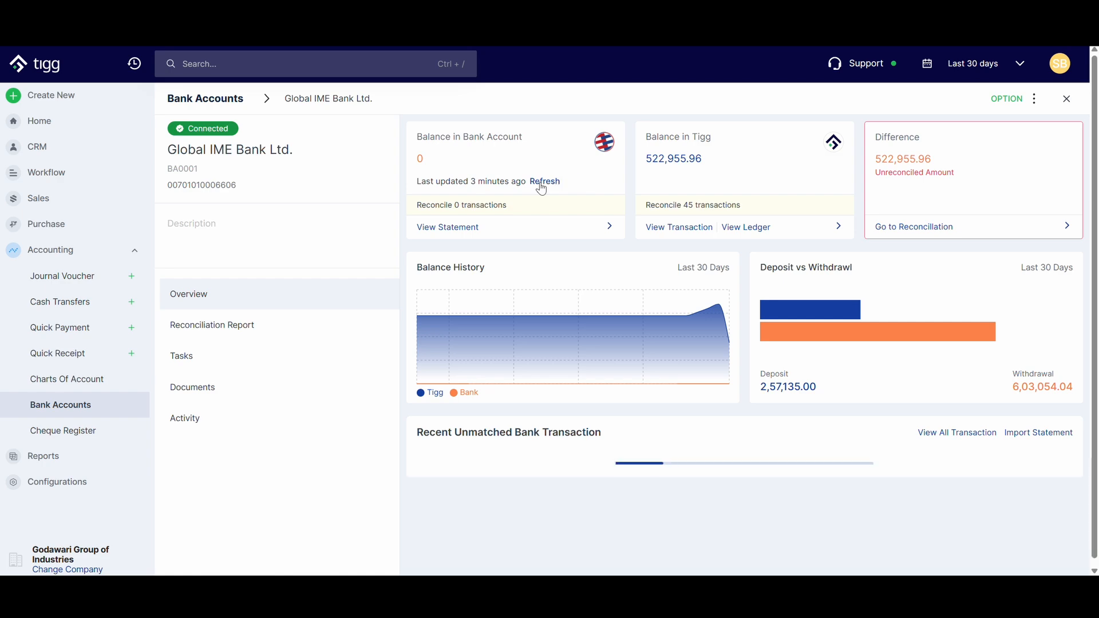
{"action": "scroll", "coordinate": [569, 294], "scroll_direction": "down", "scroll_amount": 7}
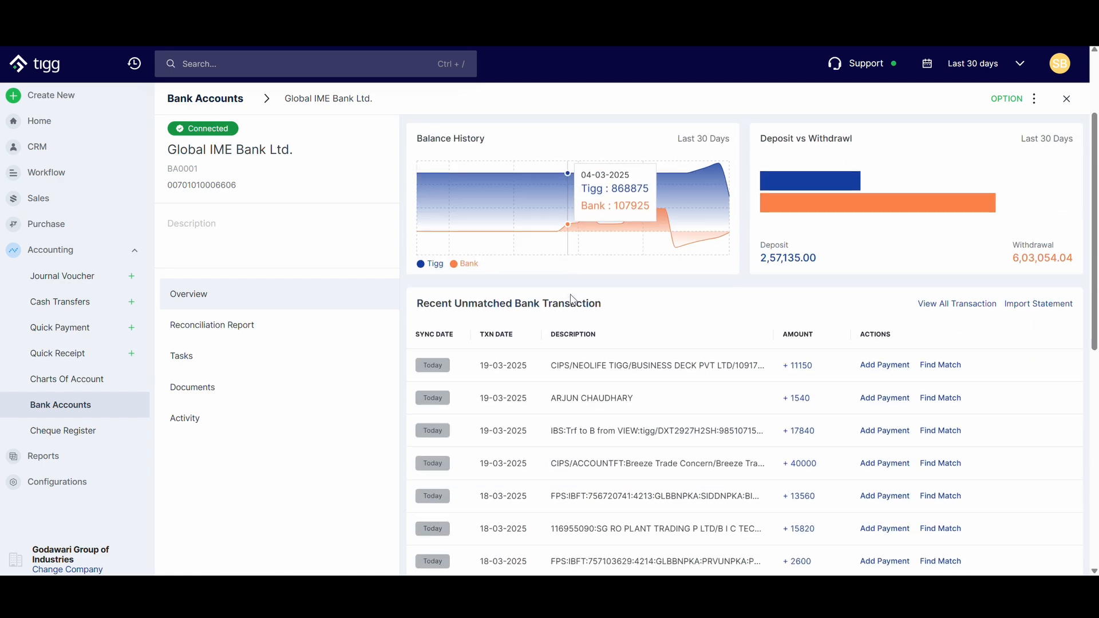
{"action": "scroll", "coordinate": [571, 298], "scroll_direction": "down", "scroll_amount": 3}
{"action": "scroll", "coordinate": [578, 331], "scroll_direction": "up", "scroll_amount": 7}
{"action": "scroll", "coordinate": [585, 365], "scroll_direction": "up", "scroll_amount": 3}
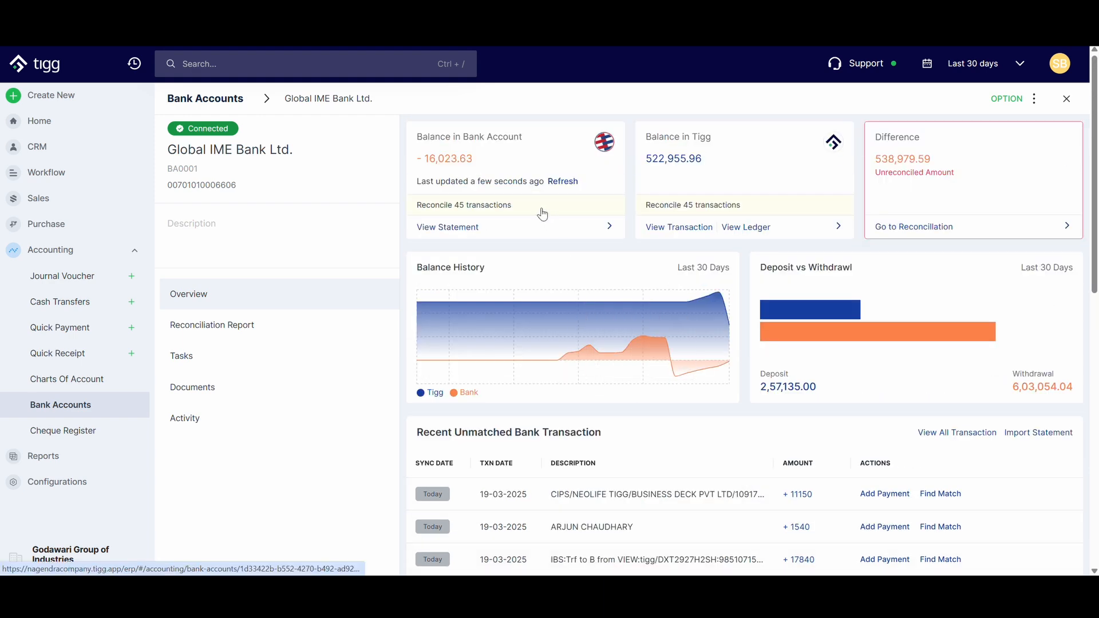
Open the Global IME Bank Ltd. bank statement and look through its imported transactions
{"action": "left_click", "coordinate": [475, 236]}
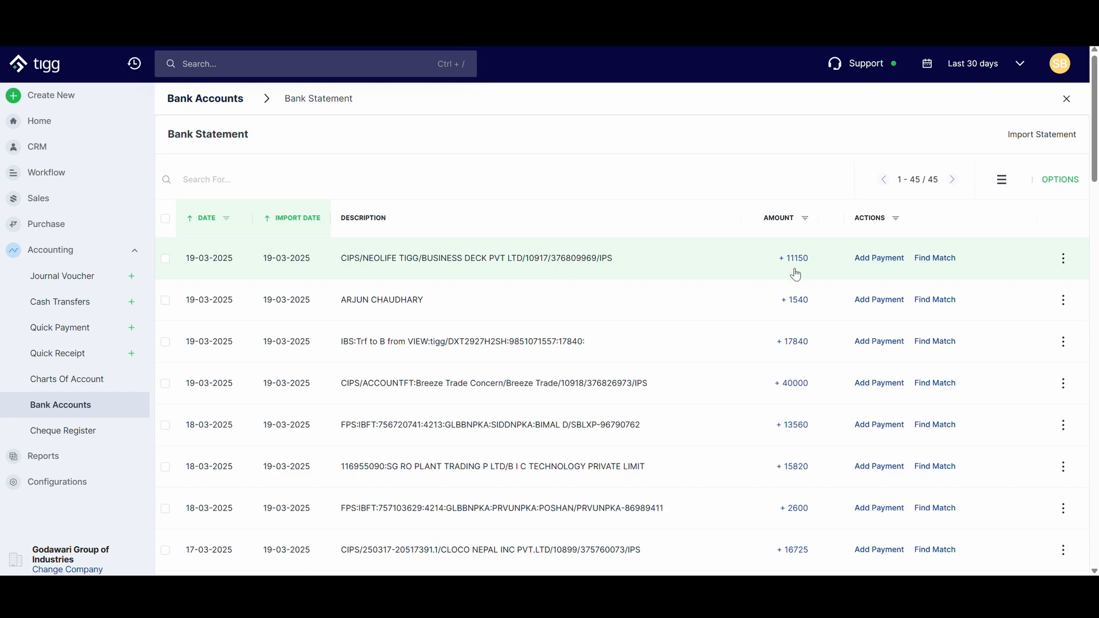
{"action": "scroll", "coordinate": [804, 358], "scroll_direction": "down", "scroll_amount": 5}
{"action": "scroll", "coordinate": [804, 361], "scroll_direction": "down", "scroll_amount": 1}
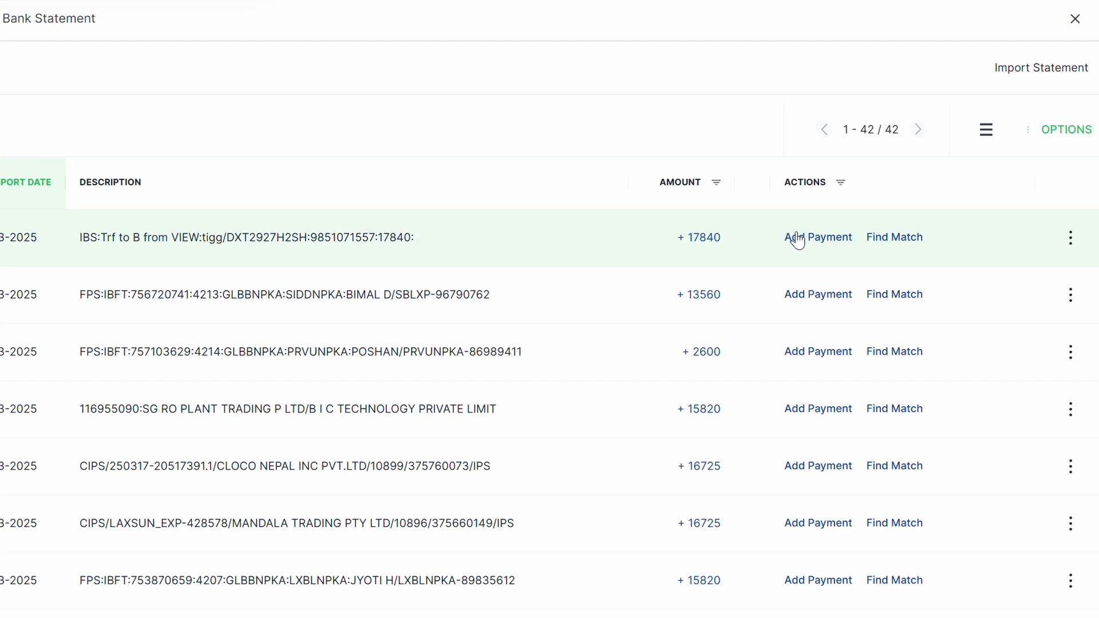
Start adding a payment for the 17840 deposit dated 19-03-2025 and choose Ayurvedic Store (C0017) as the party it was received from
{"action": "left_click", "coordinate": [797, 240]}
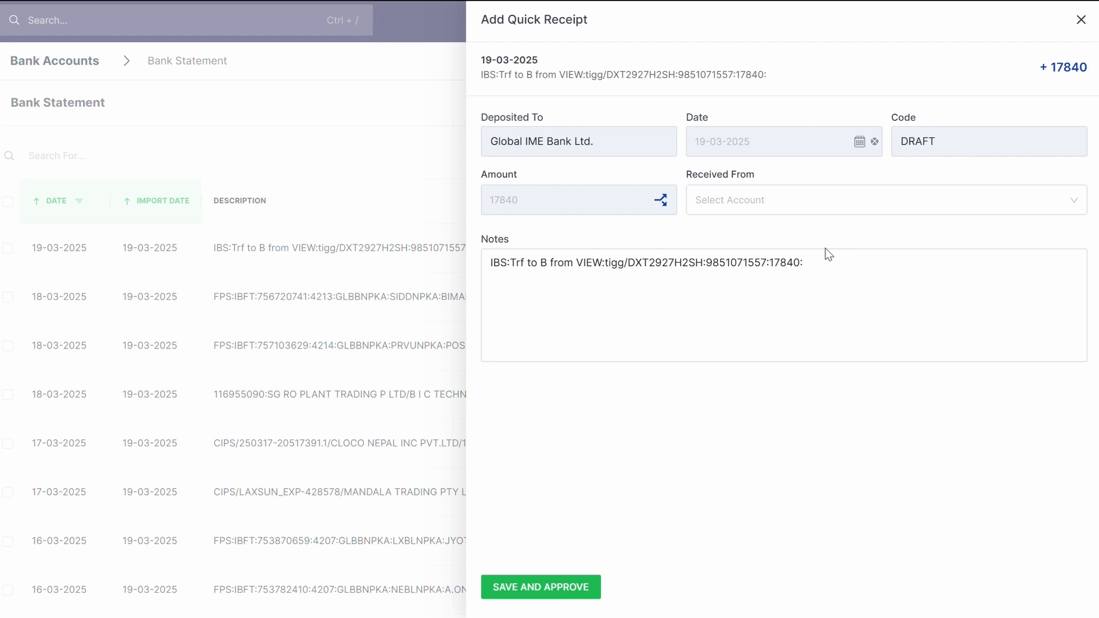
{"action": "left_click", "coordinate": [595, 342]}
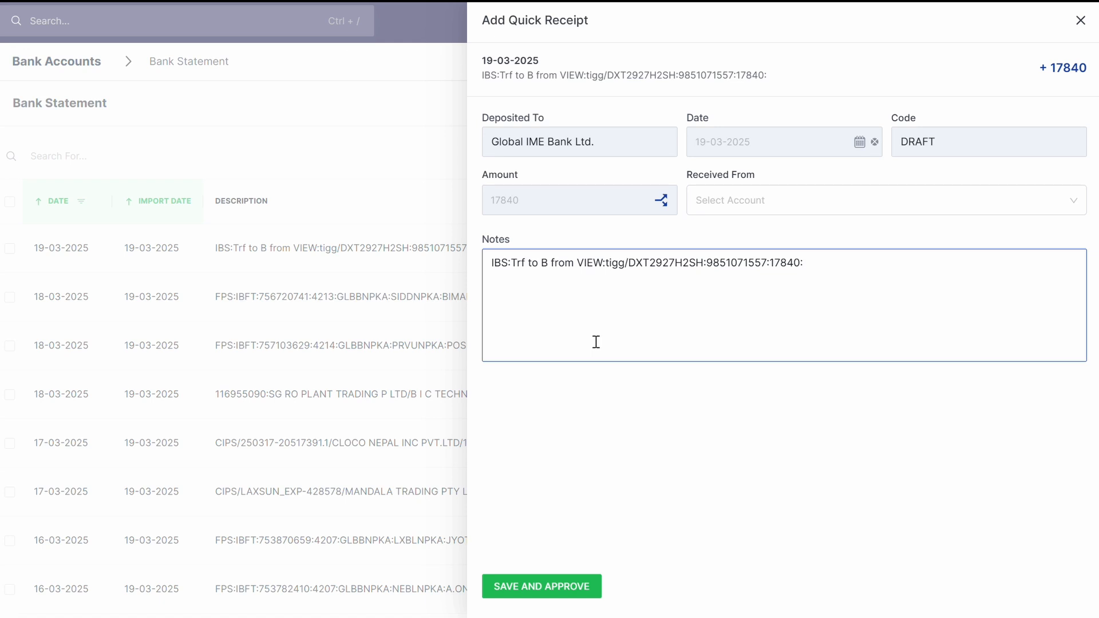
{"action": "left_click", "coordinate": [813, 207]}
{"action": "scroll", "coordinate": [804, 320], "scroll_direction": "down", "scroll_amount": 2}
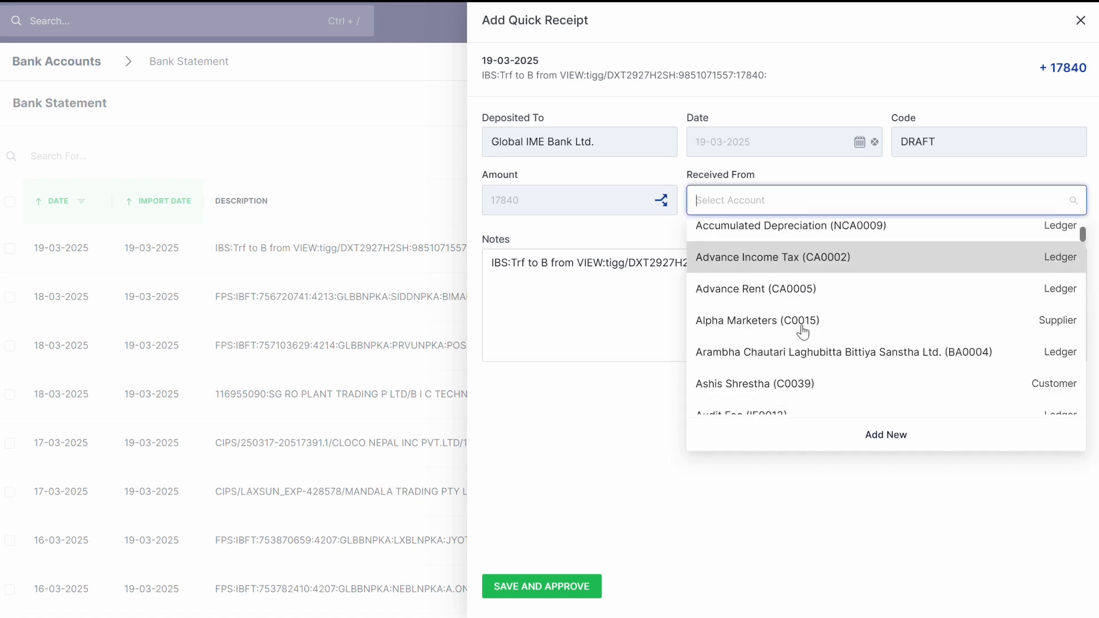
{"action": "scroll", "coordinate": [803, 330], "scroll_direction": "down", "scroll_amount": 2}
{"action": "left_click", "coordinate": [752, 401]}
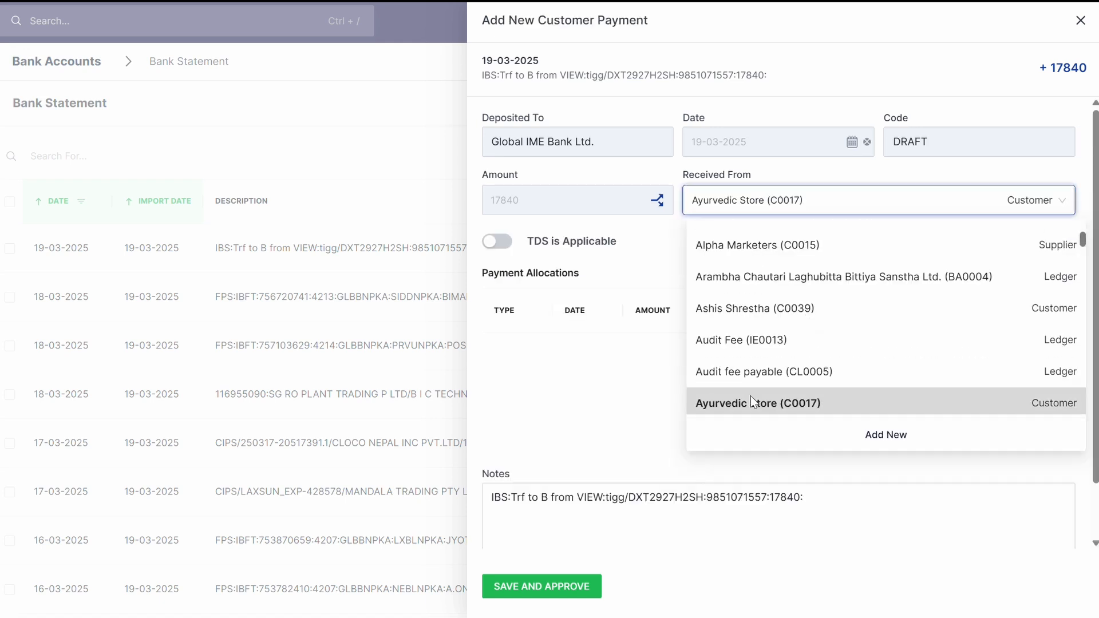
Mark TDS as applicable on the Ayurvedic Store payment and review its invoice allocations
{"action": "left_click", "coordinate": [500, 242]}
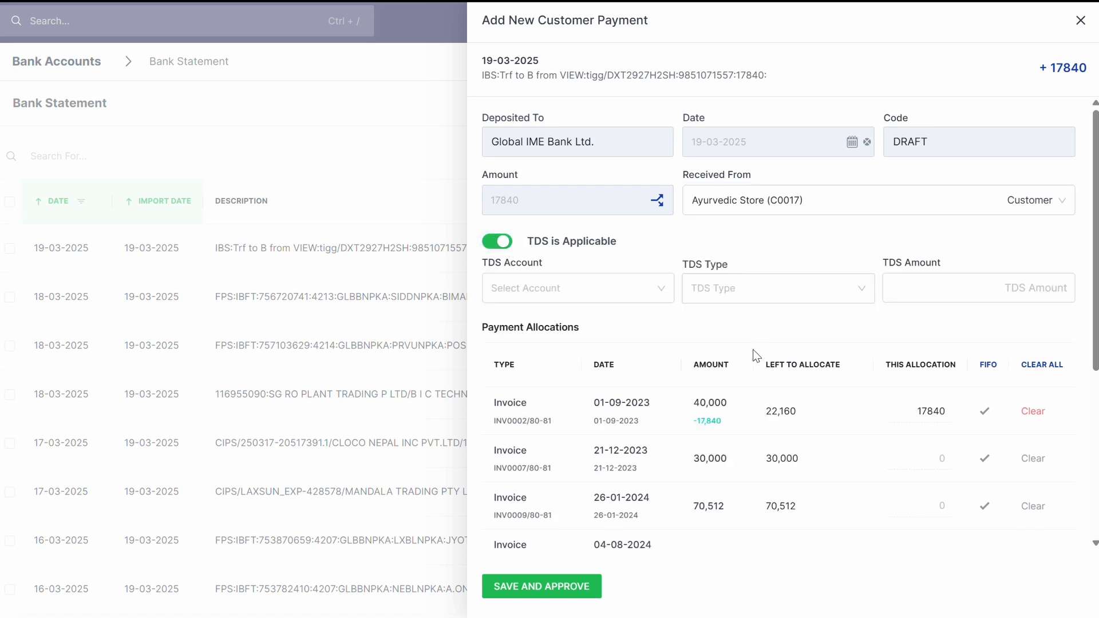
{"action": "scroll", "coordinate": [763, 444], "scroll_direction": "down", "scroll_amount": 3}
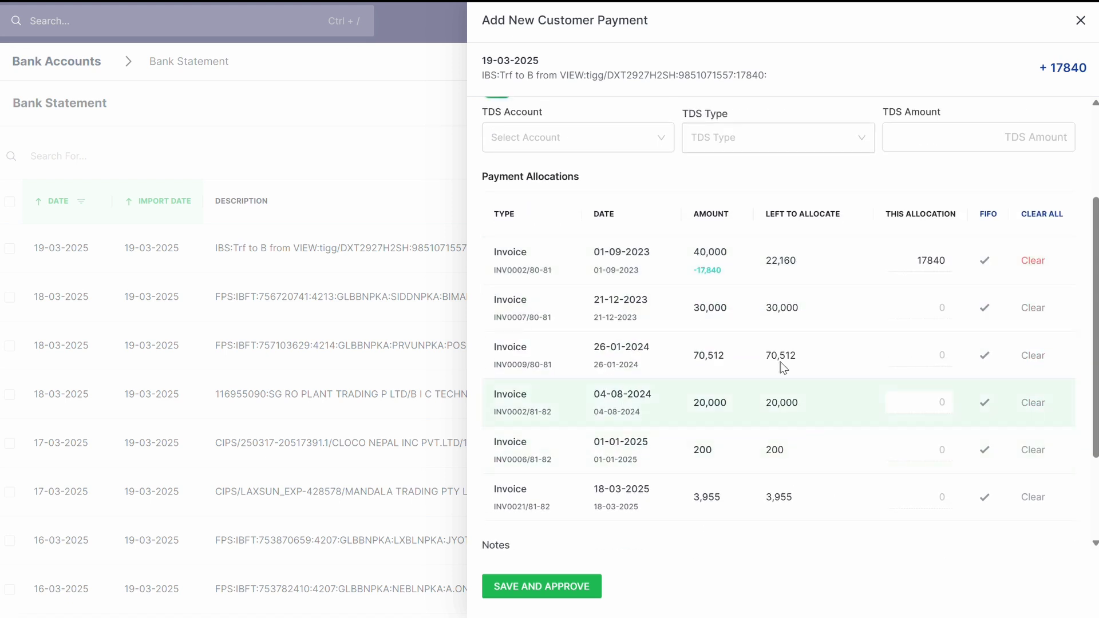
{"action": "scroll", "coordinate": [759, 407], "scroll_direction": "up", "scroll_amount": 3}
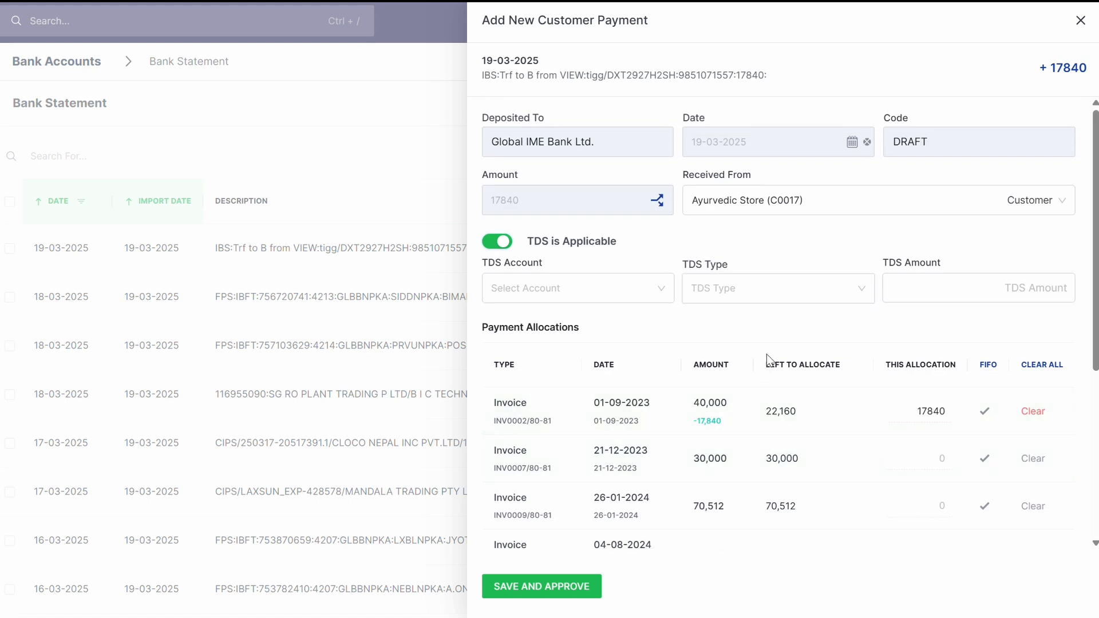
Change the received-from account to the Interest Income (II0001) ledger, and save and approve the quick receipt
{"action": "left_click", "coordinate": [831, 202]}
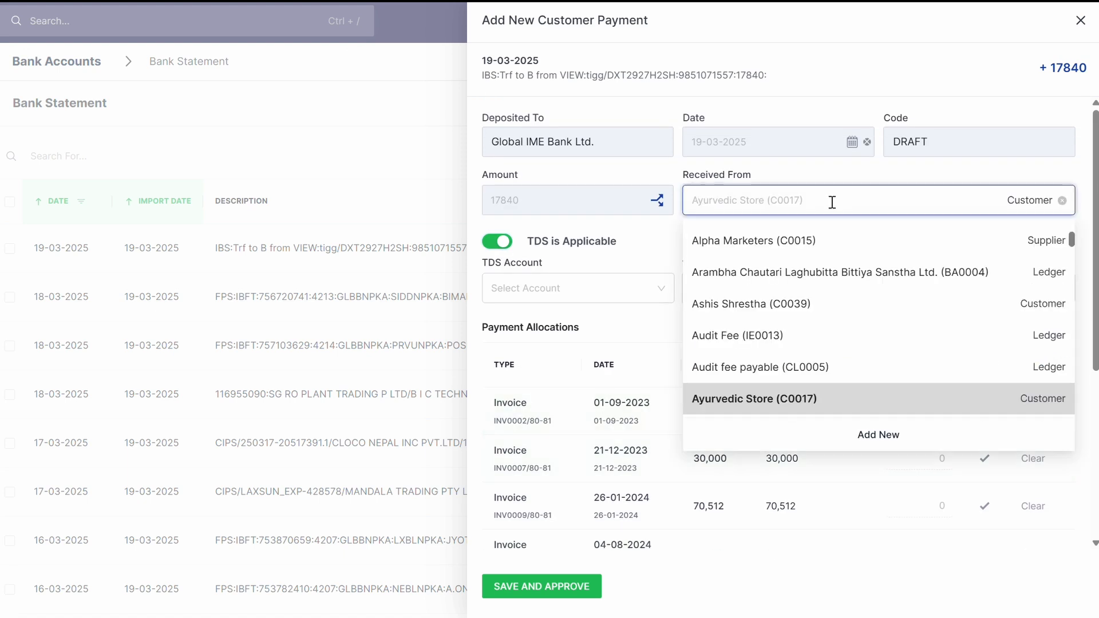
{"action": "type", "text": "inter"}
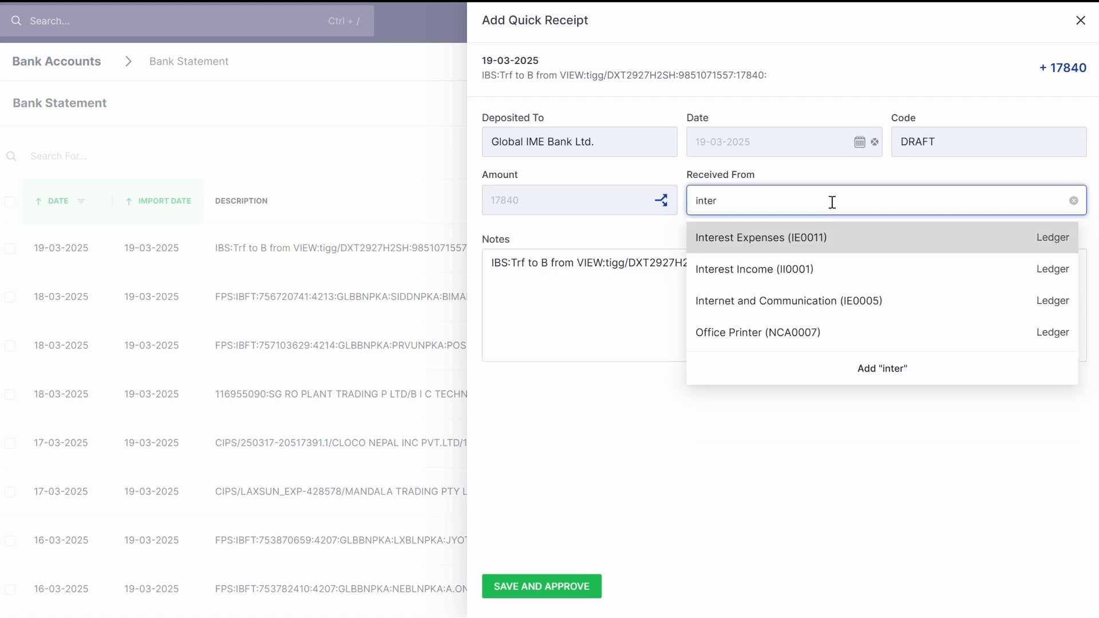
{"action": "left_click", "coordinate": [786, 272]}
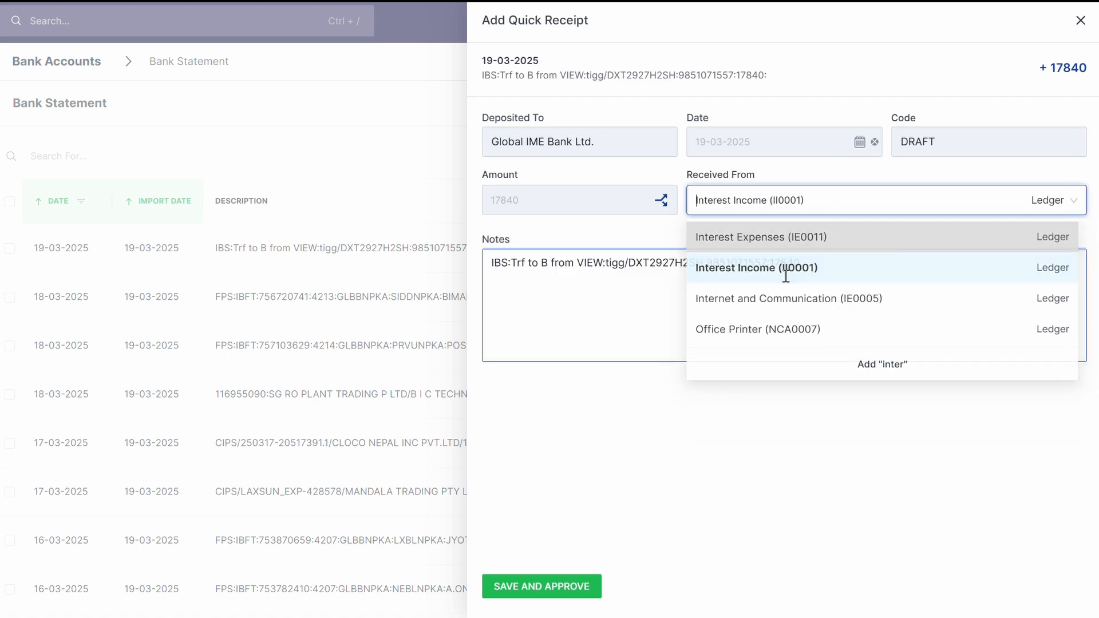
{"action": "left_click", "coordinate": [552, 581]}
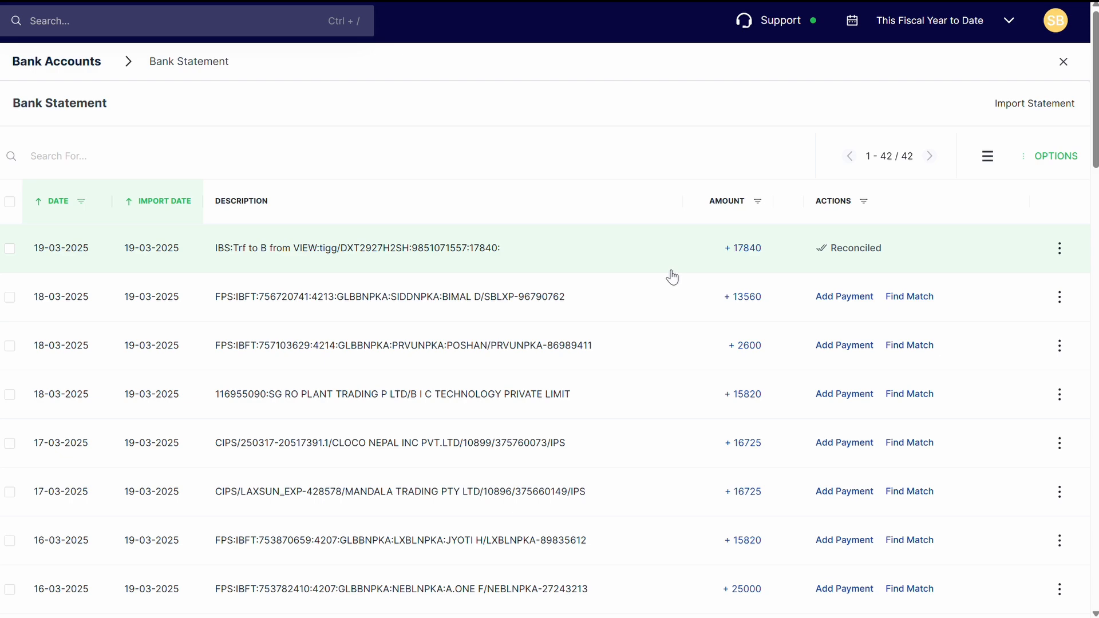
Start adding a payment for the 600009.04 withdrawal dated 14-03-2025 and choose supplier Alpha Marketers (C0015) as the payee
{"action": "scroll", "coordinate": [587, 340], "scroll_direction": "down", "scroll_amount": 3}
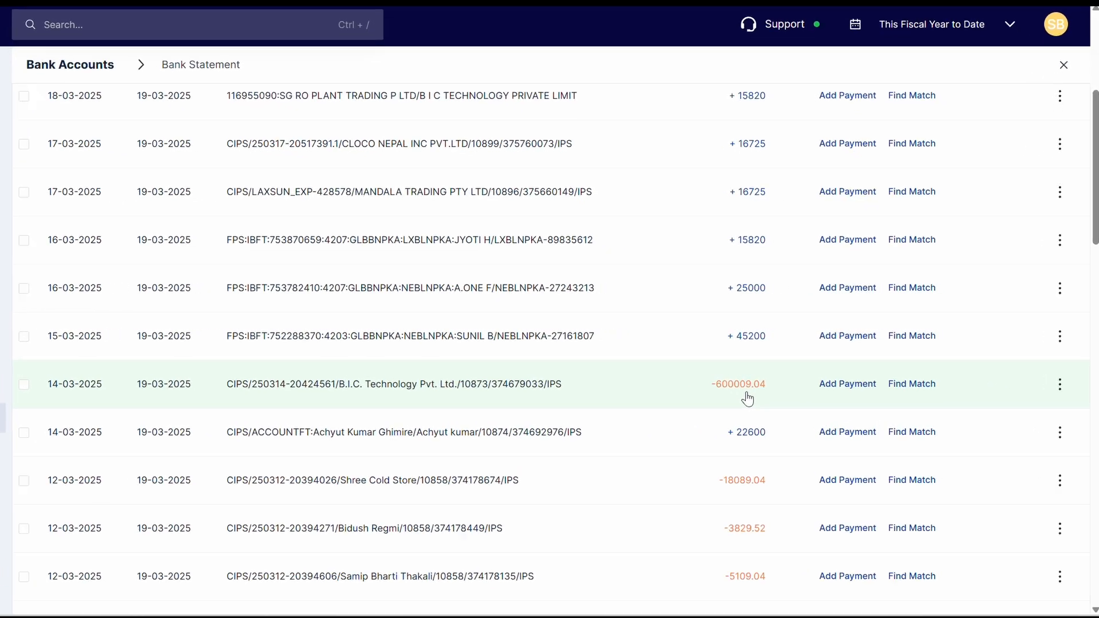
{"action": "left_click", "coordinate": [842, 388]}
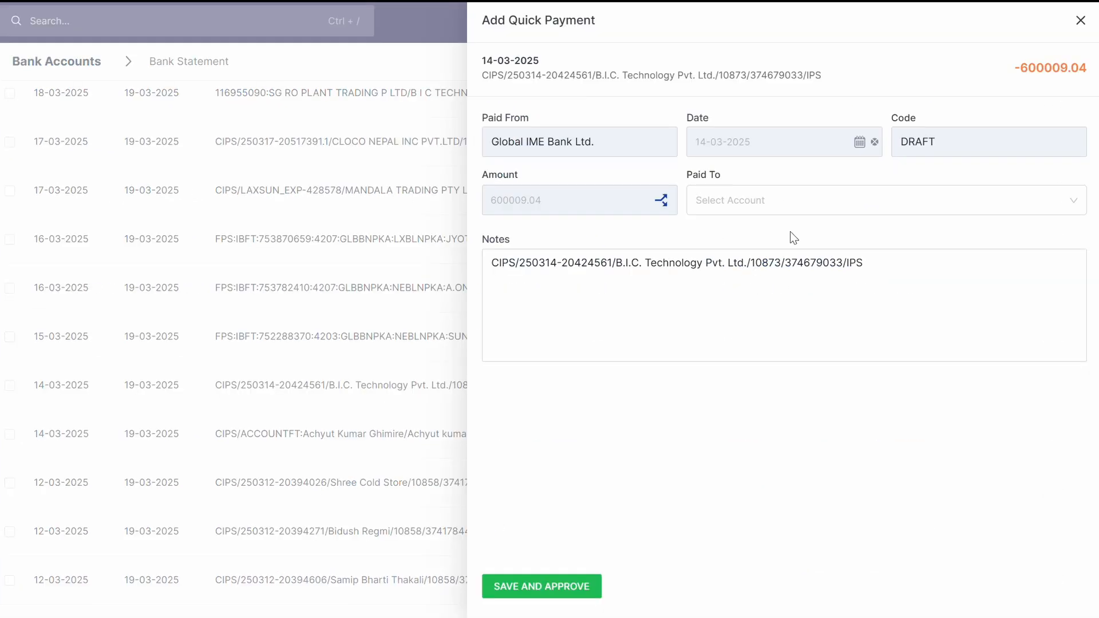
{"action": "left_click", "coordinate": [789, 203]}
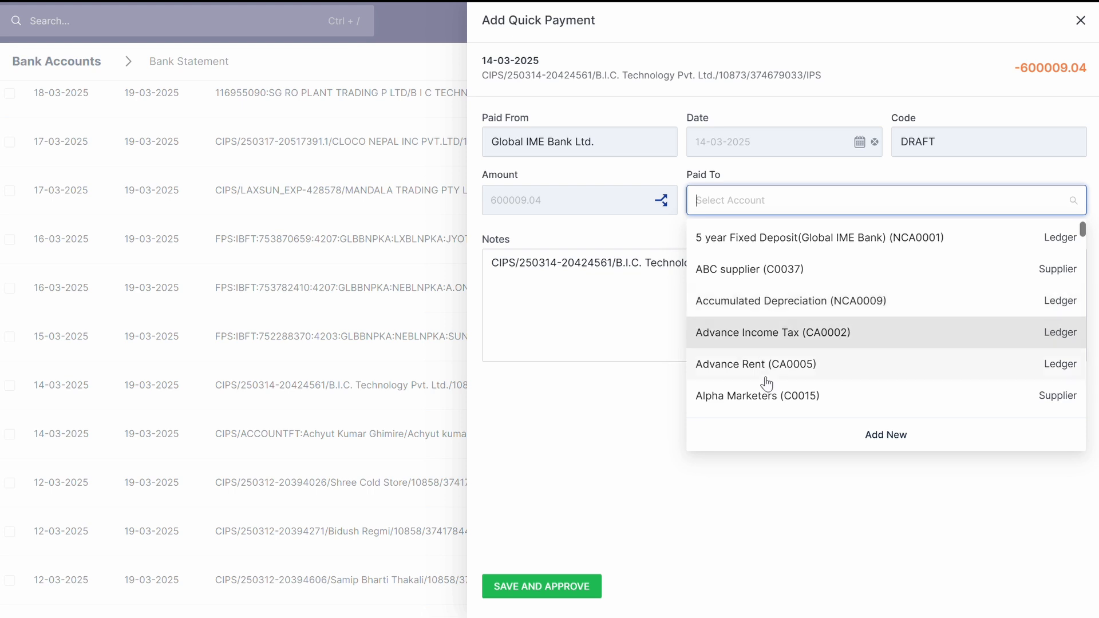
{"action": "left_click", "coordinate": [768, 399]}
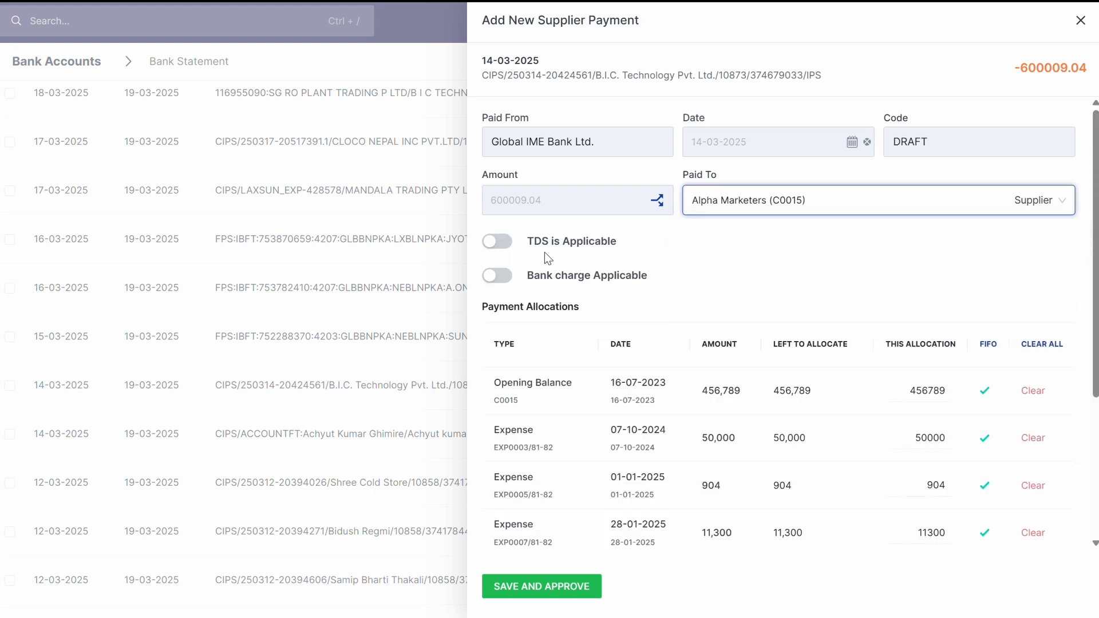
Mark TDS and bank charge as applicable on the Alpha Marketers payment and review its payment allocations
{"action": "left_click", "coordinate": [502, 245]}
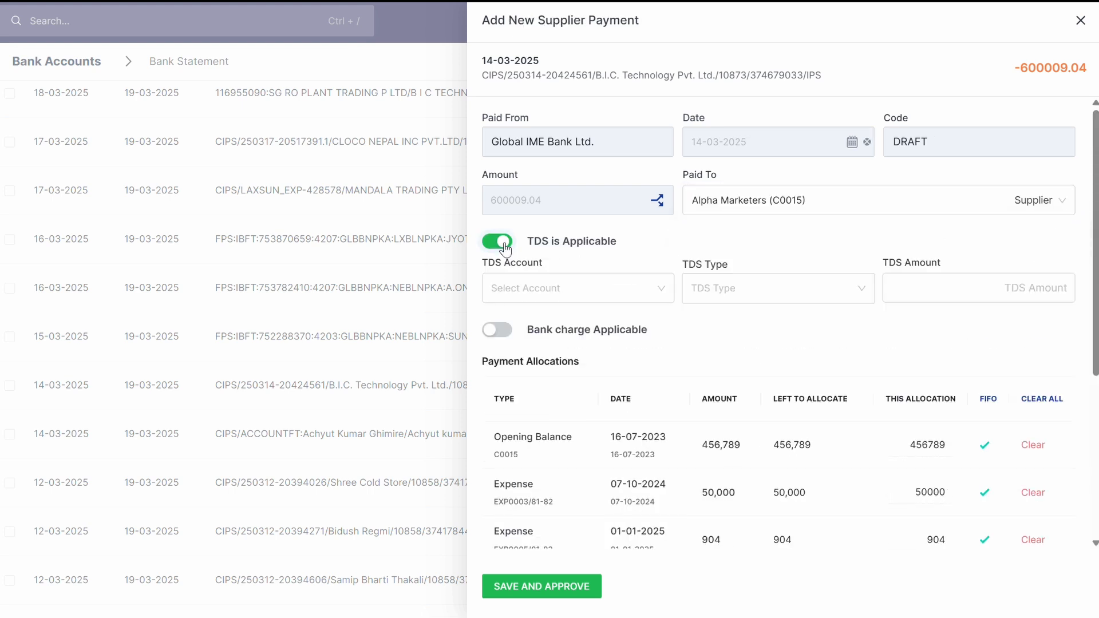
{"action": "left_click", "coordinate": [508, 339]}
{"action": "scroll", "coordinate": [682, 338], "scroll_direction": "down", "scroll_amount": 3}
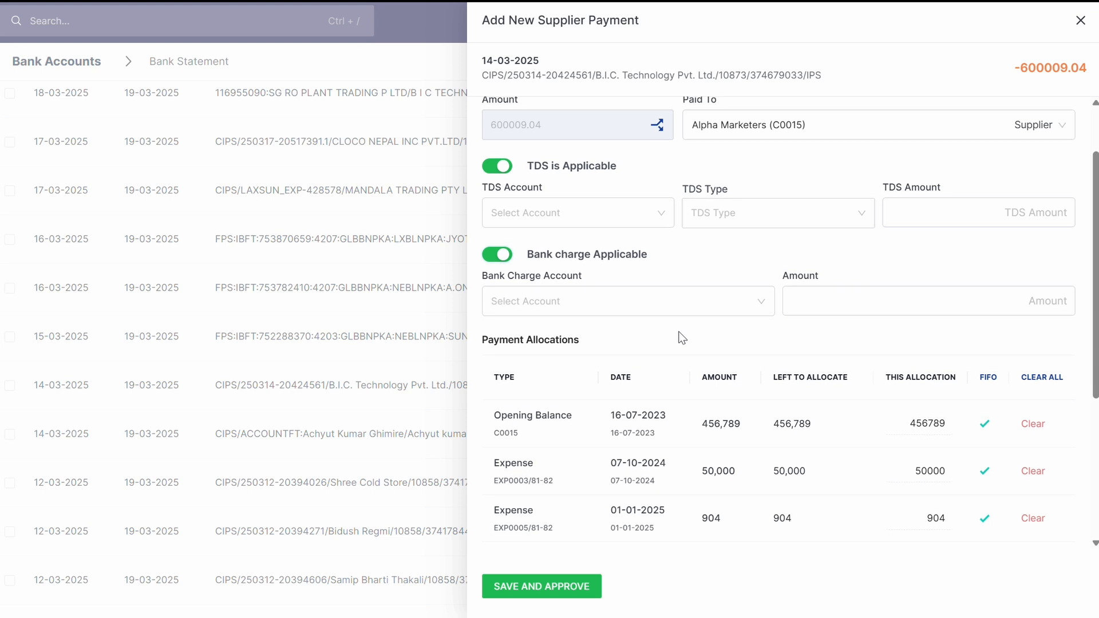
{"action": "scroll", "coordinate": [682, 337], "scroll_direction": "down", "scroll_amount": 1}
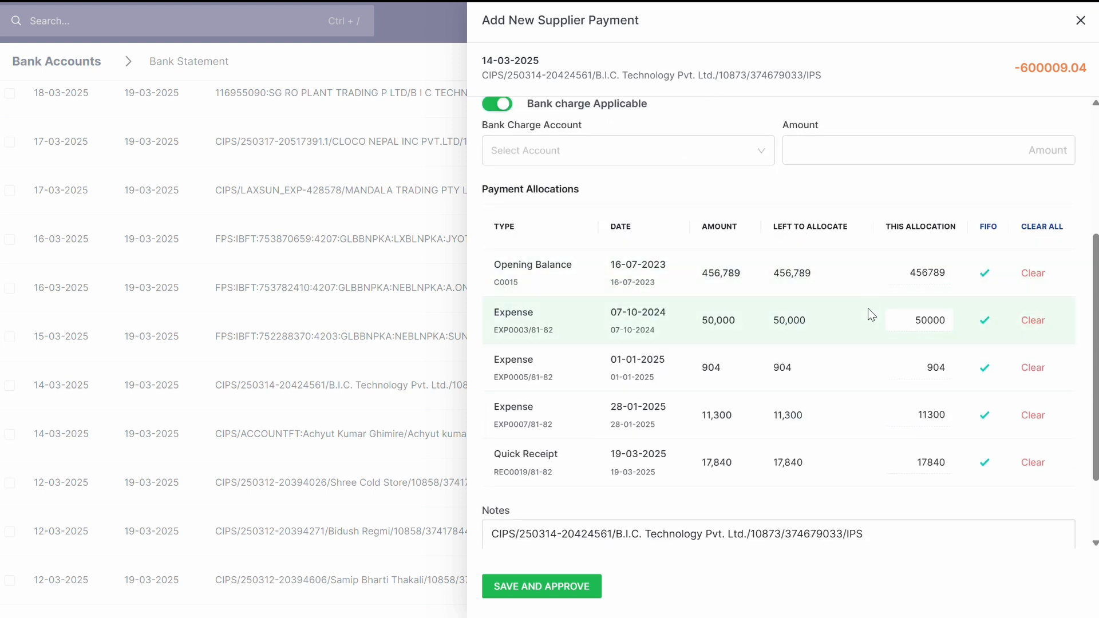
{"action": "scroll", "coordinate": [786, 427], "scroll_direction": "up", "scroll_amount": 4}
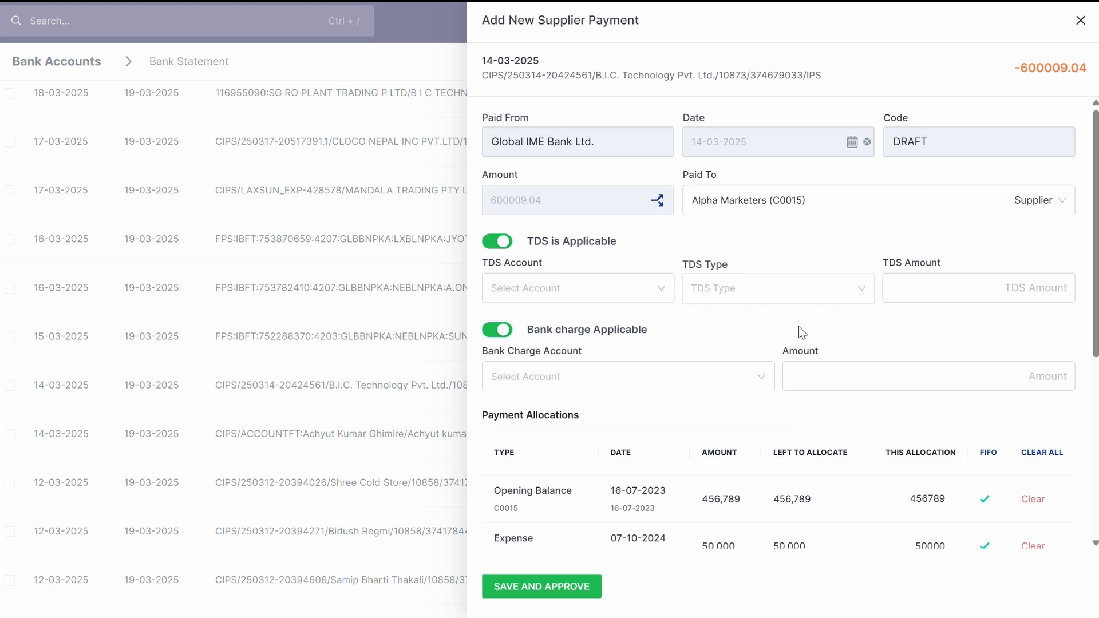
Change the payee of the 600009.04 payment to the Advance Rent (CA0005) ledger
{"action": "left_click", "coordinate": [824, 198]}
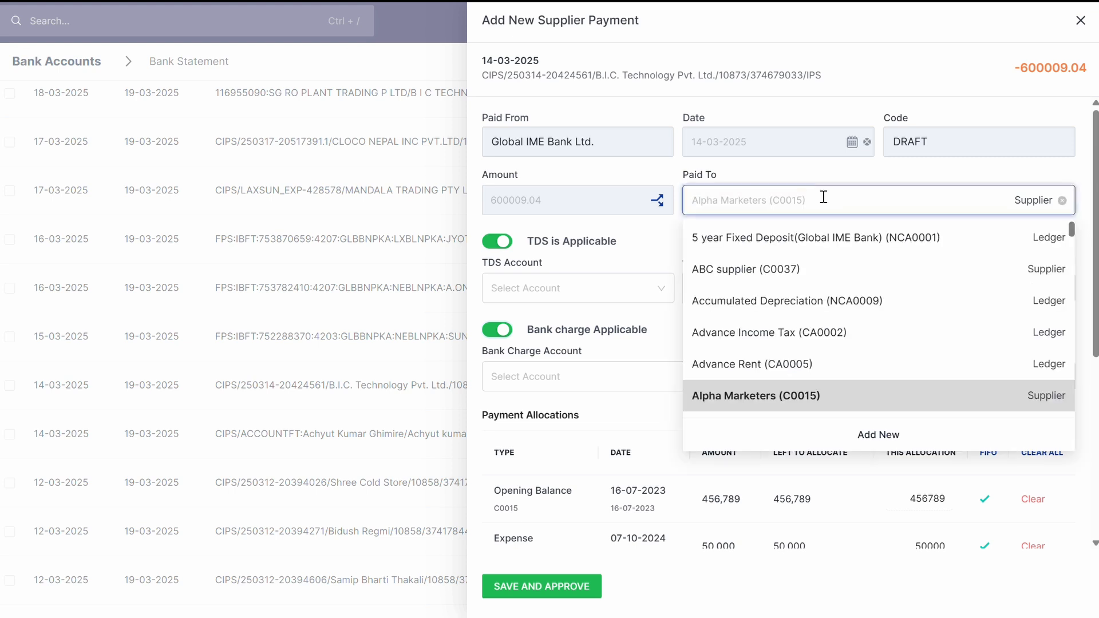
{"action": "type", "text": "adva"}
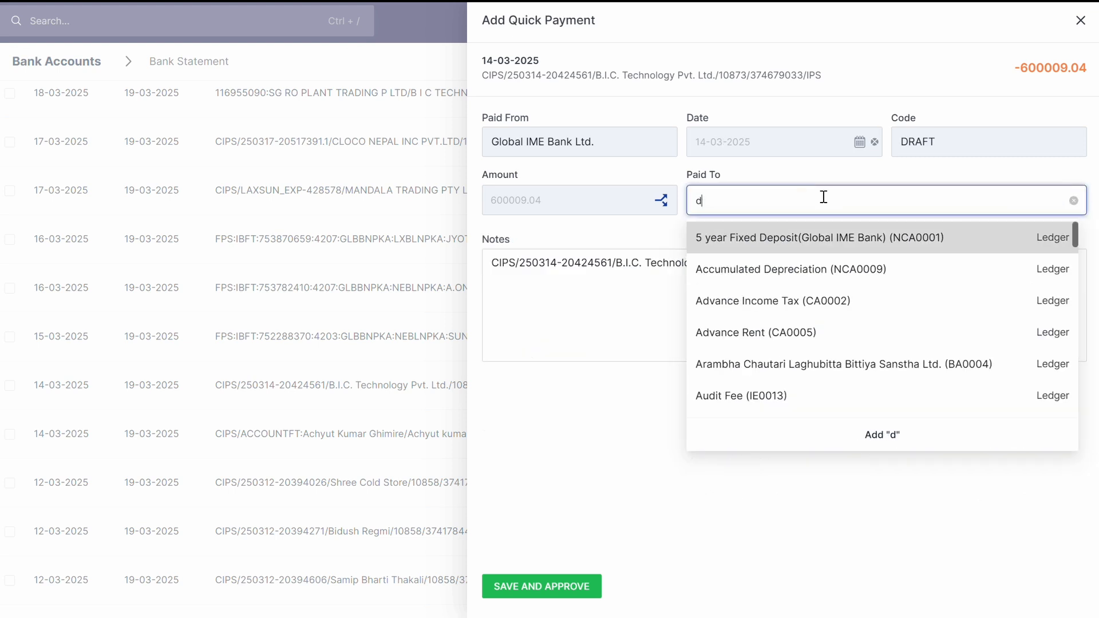
{"action": "key", "text": "Down"}
{"action": "key", "text": "Return"}
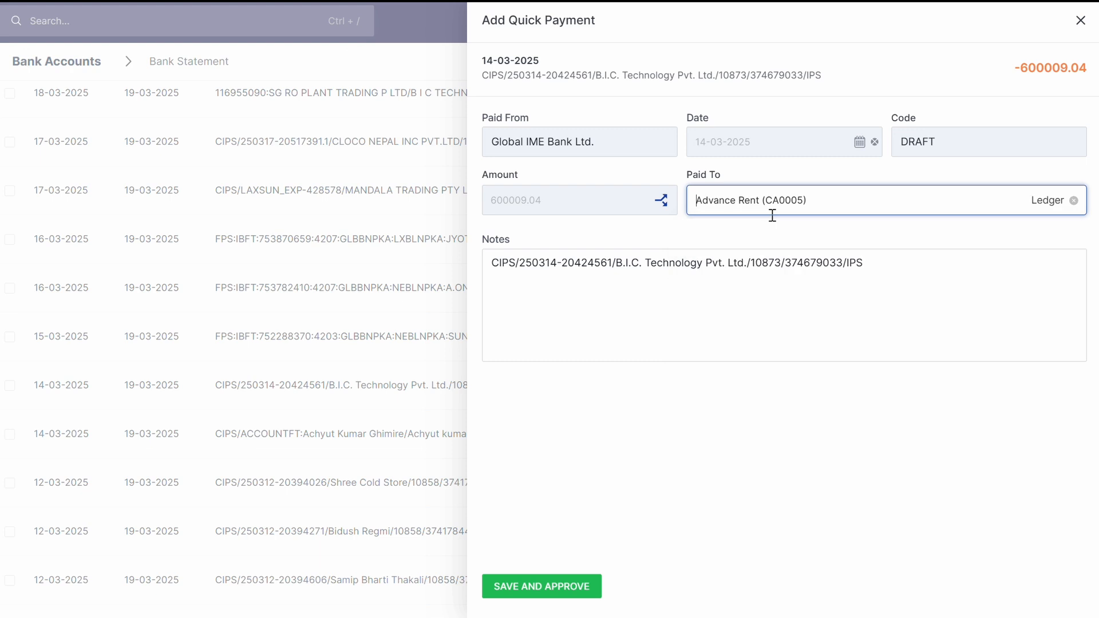
Split the payment across multiple accounts and allocate 20000 to Advance Rent (CA0005) on the first line
{"action": "left_click", "coordinate": [661, 201]}
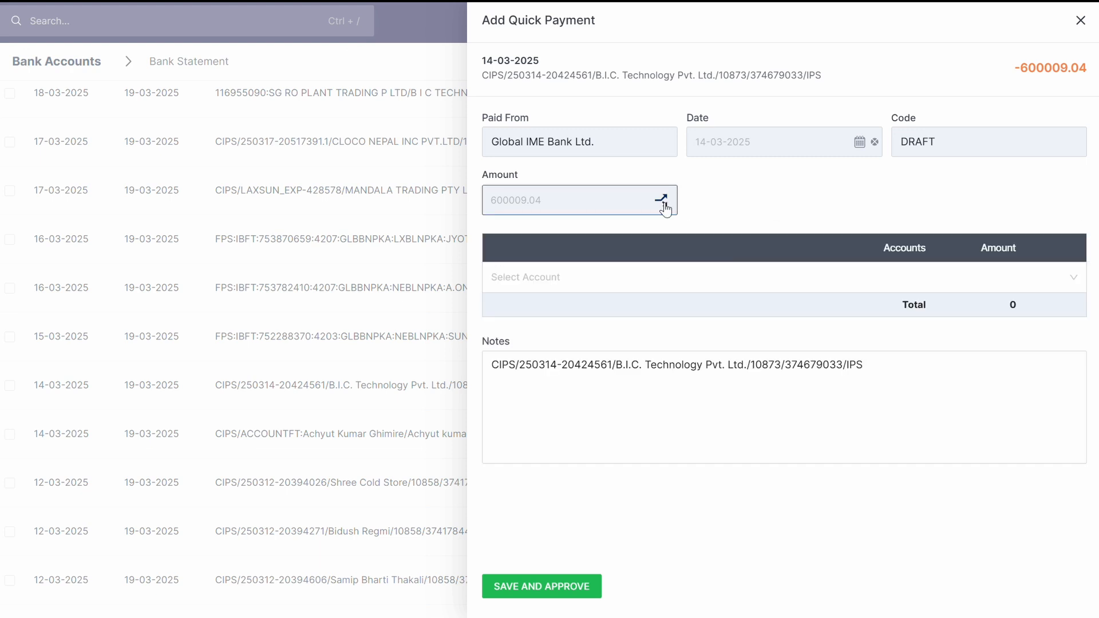
{"action": "left_click", "coordinate": [583, 278]}
{"action": "type", "text": "adva"}
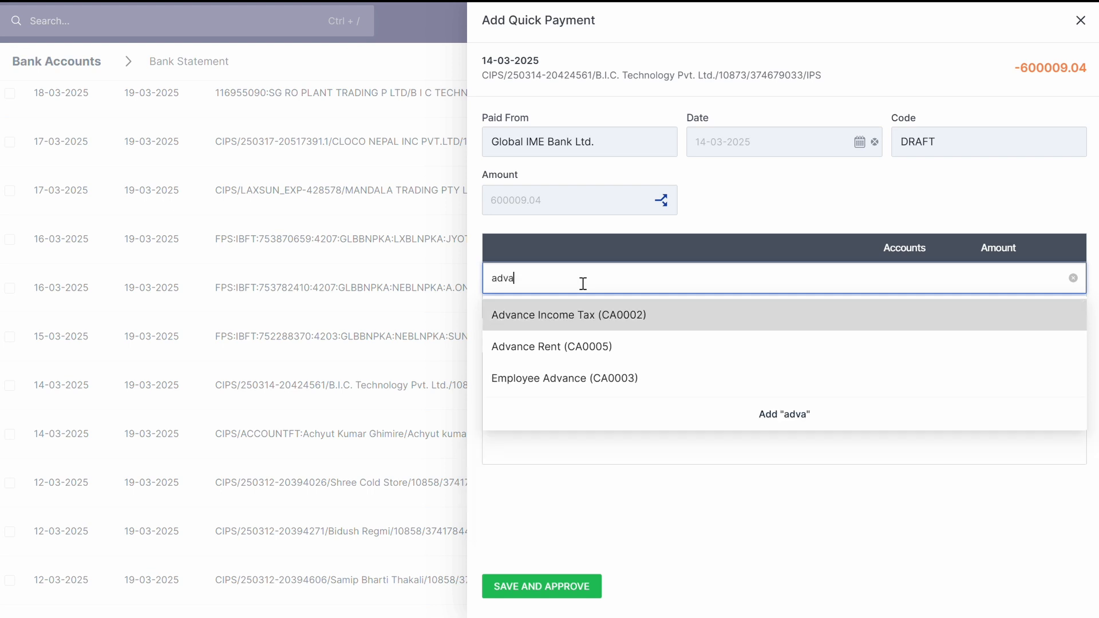
{"action": "key", "text": "Down"}
{"action": "key", "text": "Return"}
{"action": "type", "text": "2"}
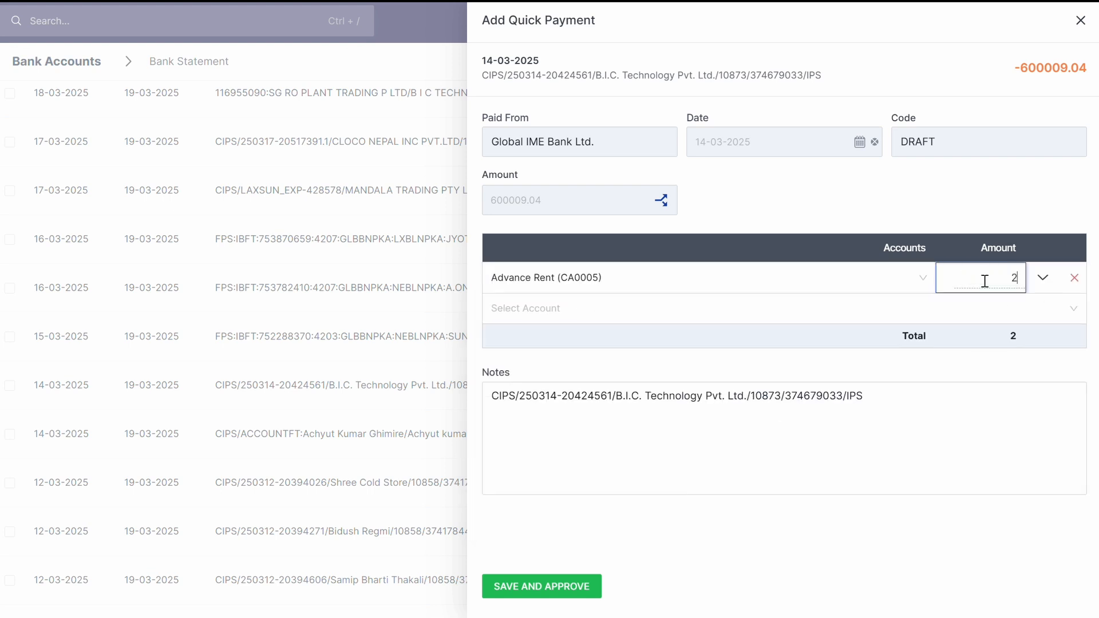
{"action": "type", "text": "0000"}
Allocate the remaining 580009.04 of the split payment to Water and Electricity (IE0024) on the second line and close the payment form
{"action": "left_click", "coordinate": [658, 312]}
{"action": "type", "text": "water"}
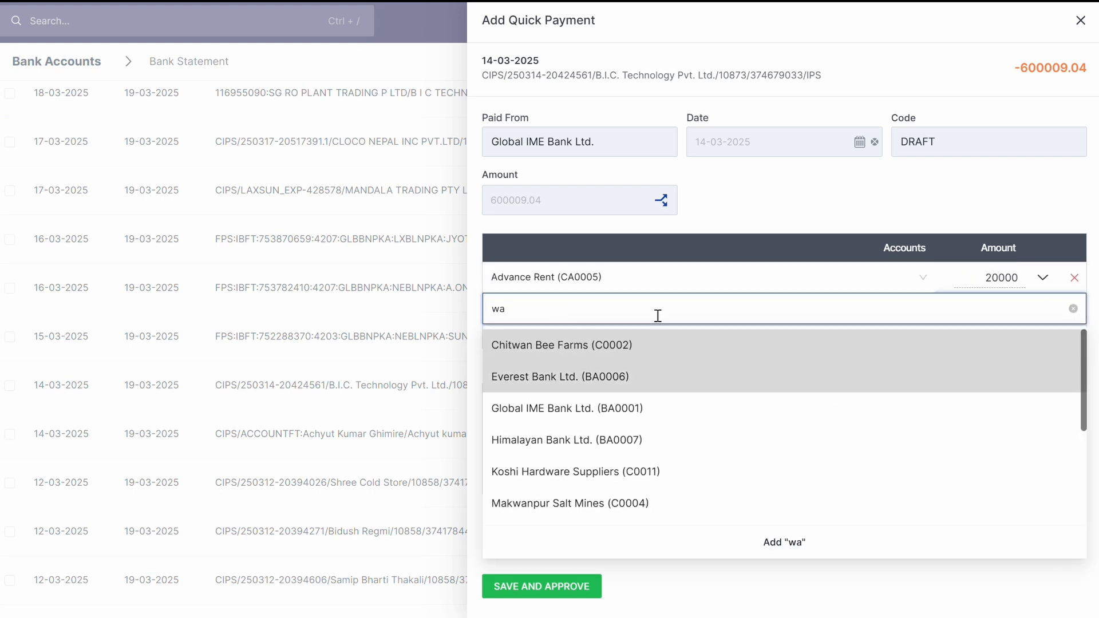
{"action": "key", "text": "Return"}
{"action": "left_click", "coordinate": [576, 578]}
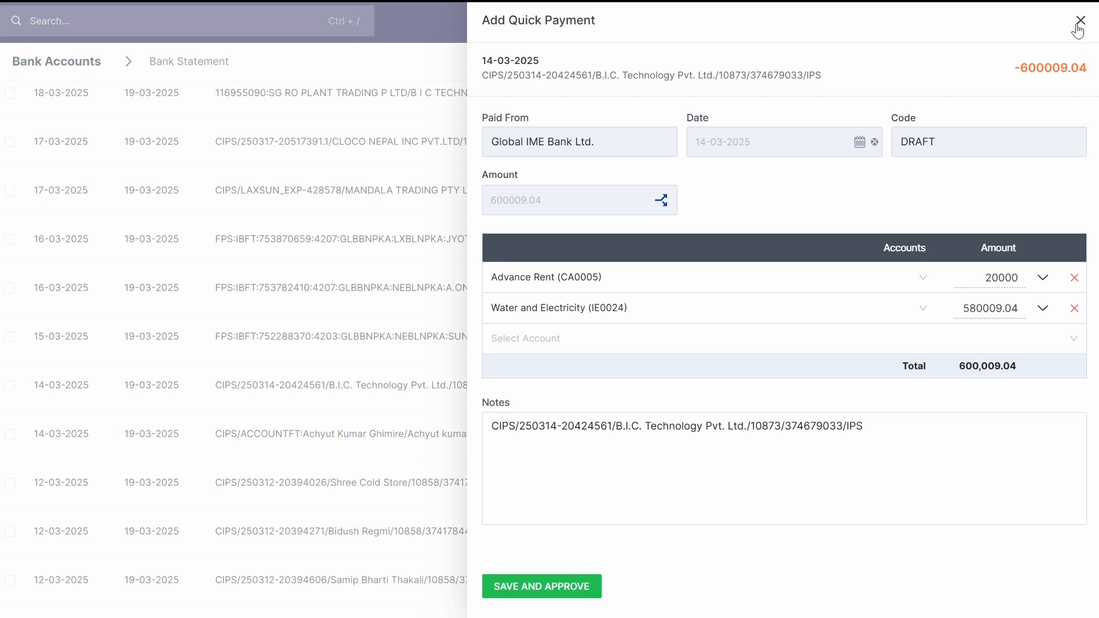
{"action": "left_click", "coordinate": [1081, 20]}
Start adding a receipt for the 17-03-2025 MANDALA TRADING PTY LTD deposit of 16725 and set Received From to the Interest Income (II0001) ledger
{"action": "left_click", "coordinate": [850, 493]}
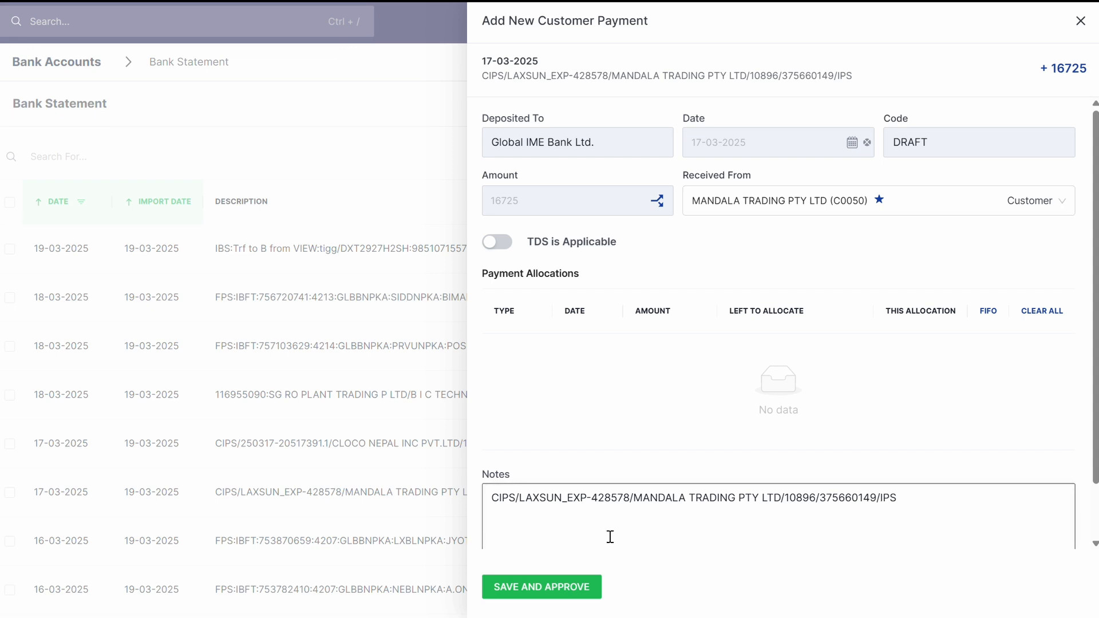
{"action": "left_click_drag", "start_coordinate": [634, 500], "coordinate": [780, 497]}
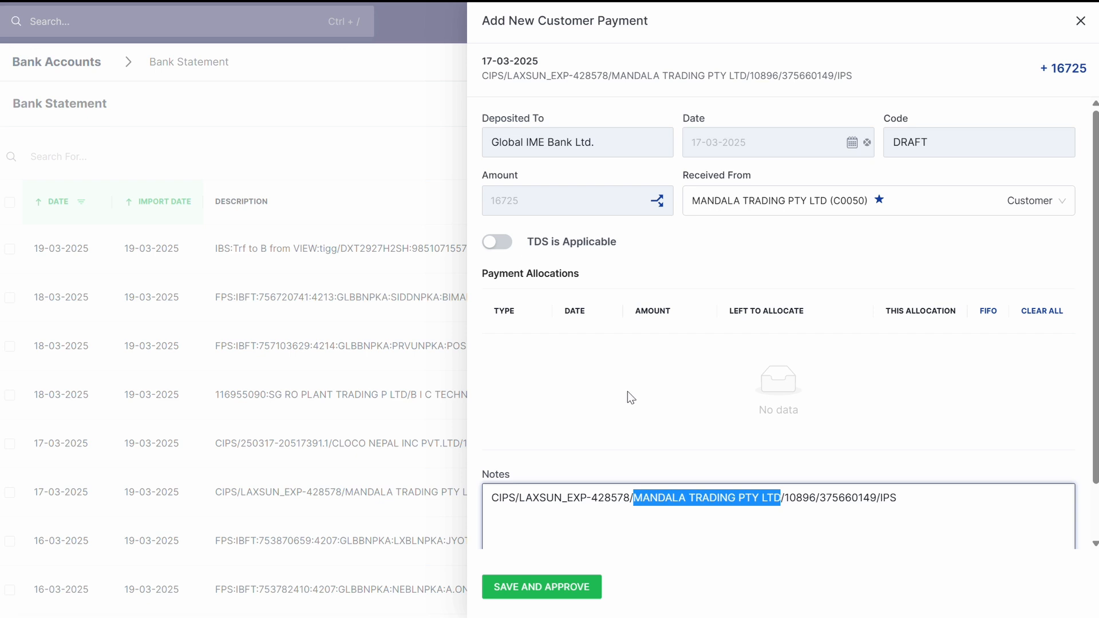
{"action": "left_click", "coordinate": [936, 206]}
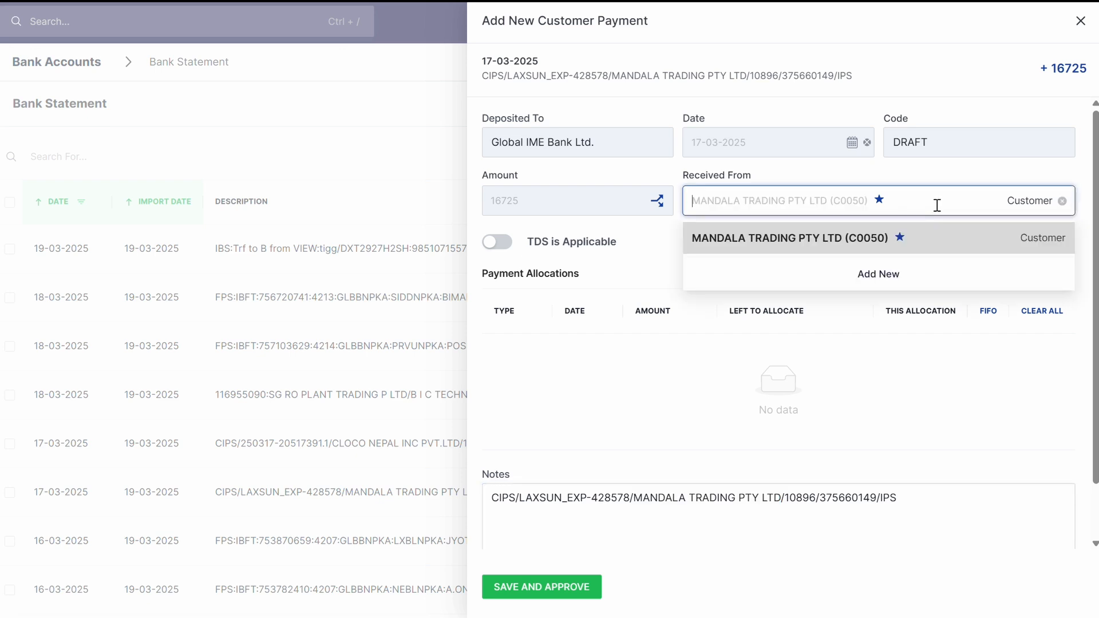
{"action": "type", "text": "inte"}
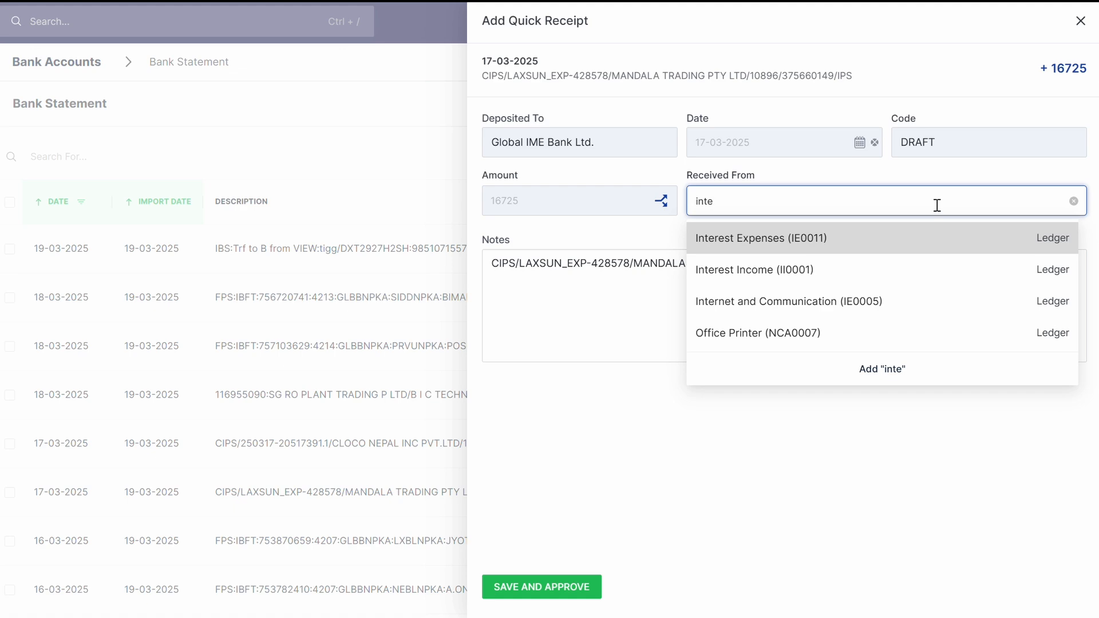
{"action": "left_click", "coordinate": [824, 269]}
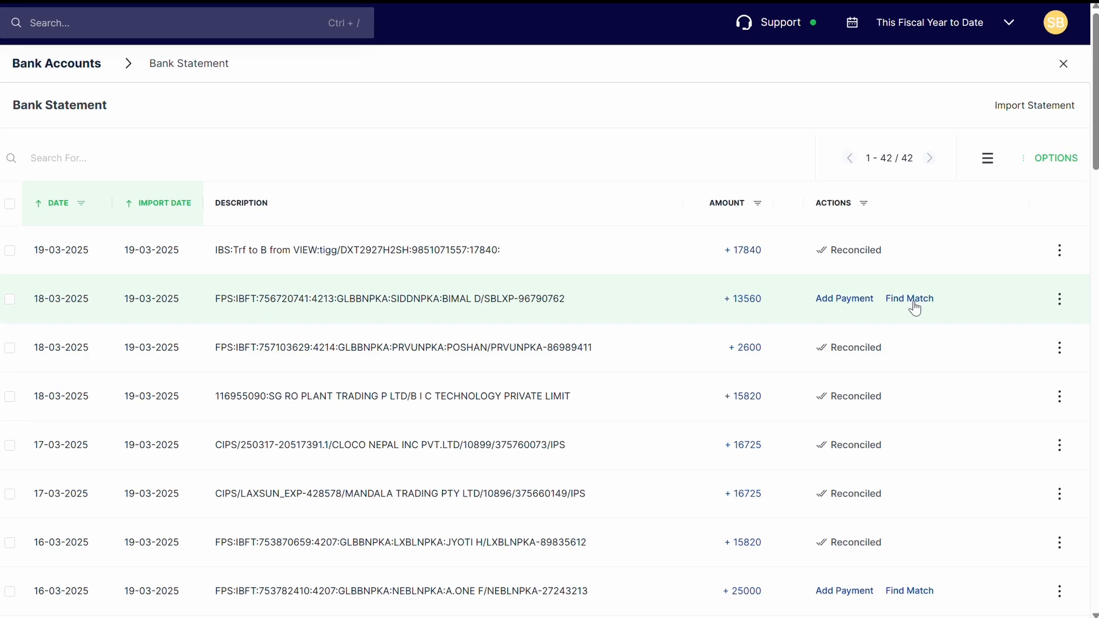
Find the match for the 13560 deposit dated 18-03-2025 and reconcile it with quick receipt REC0025/81-82 from ABC supplier (C0037)
{"action": "left_click", "coordinate": [910, 300]}
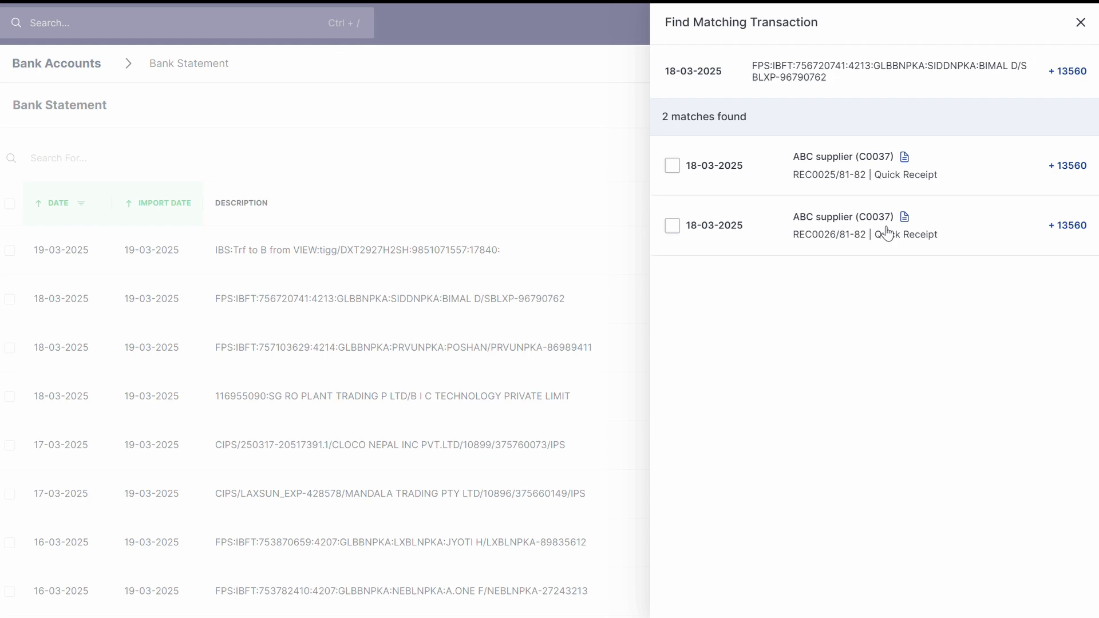
{"action": "left_click", "coordinate": [672, 174]}
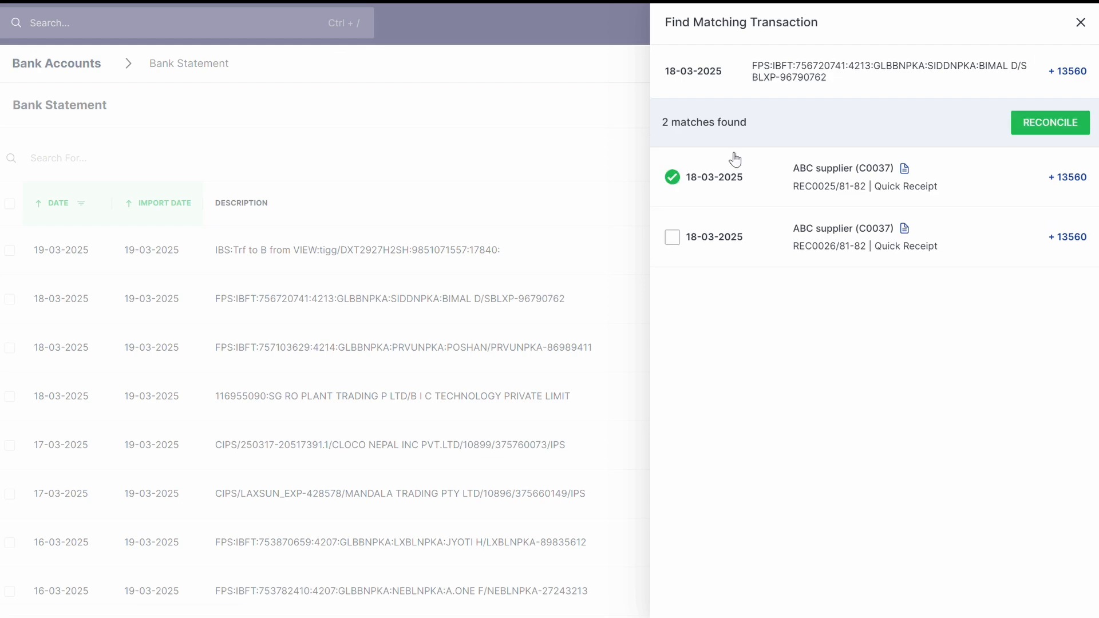
{"action": "left_click", "coordinate": [1041, 119]}
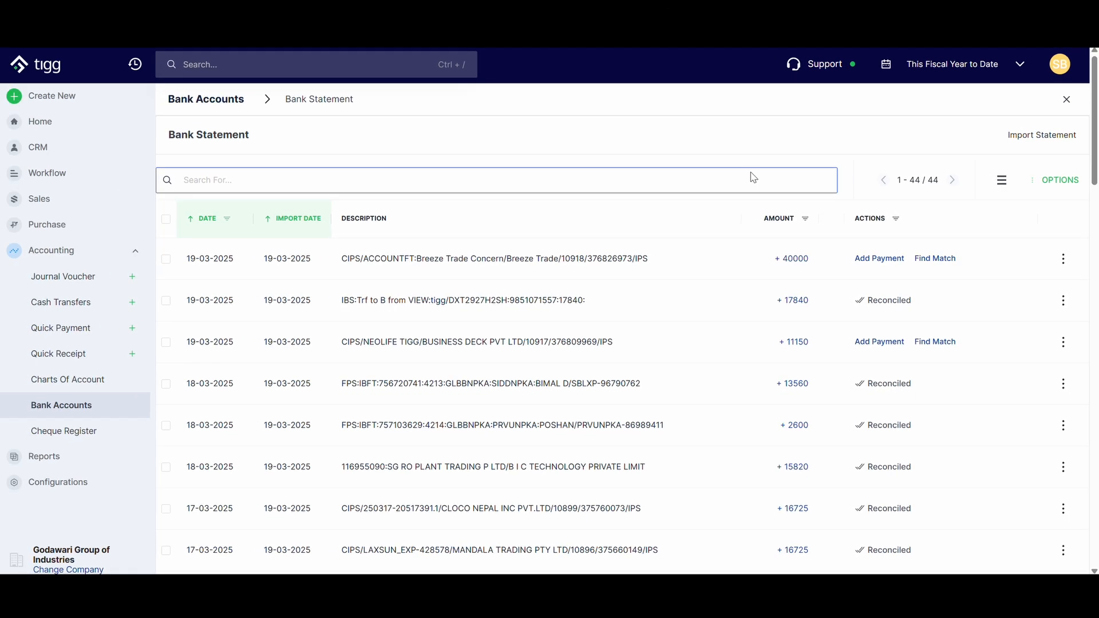
Manually reconcile the 600009.04 bank withdrawal with the Bank Service charge (IE0015) and Chitwan Bee Farms (C0002) payments, and reconcile all matched transactions
{"action": "left_click", "coordinate": [1067, 99]}
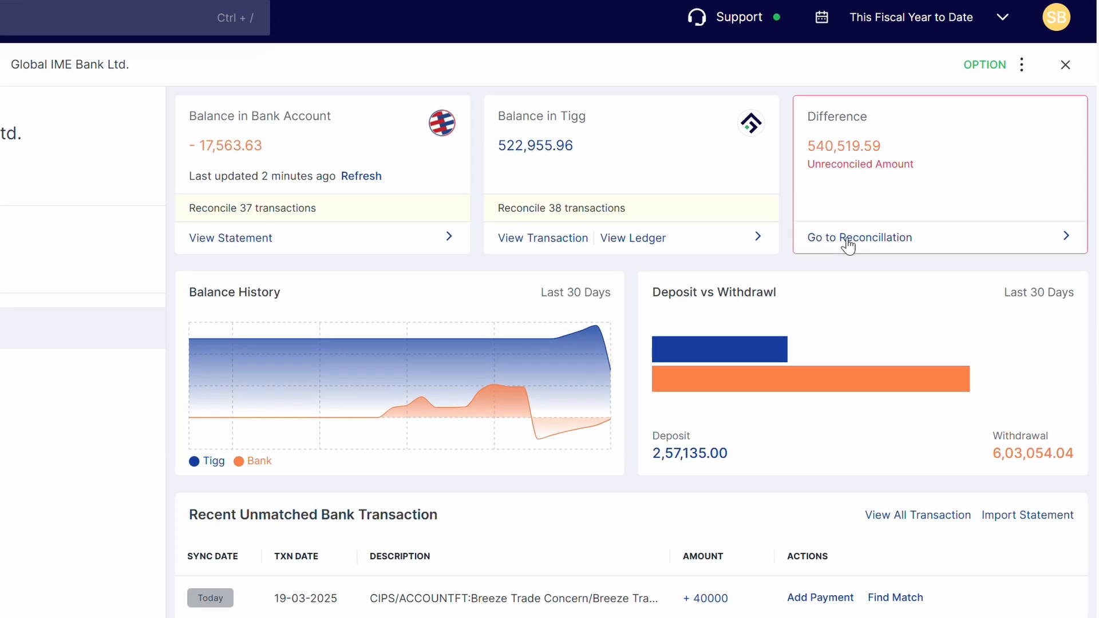
{"action": "left_click", "coordinate": [848, 246]}
{"action": "left_click", "coordinate": [1004, 78]}
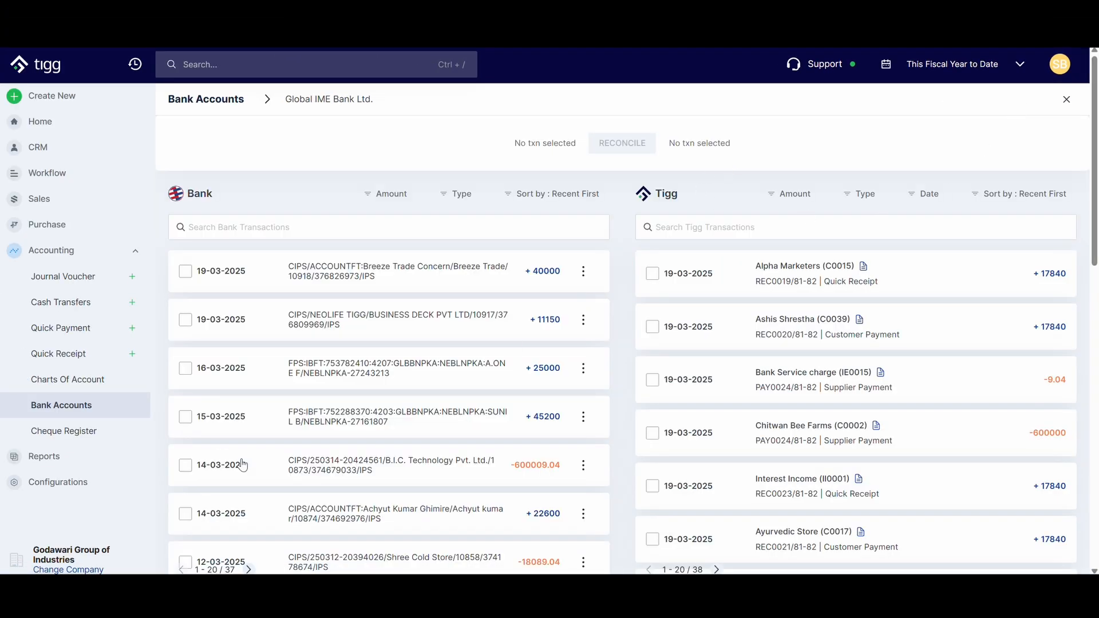
{"action": "left_click", "coordinate": [184, 465]}
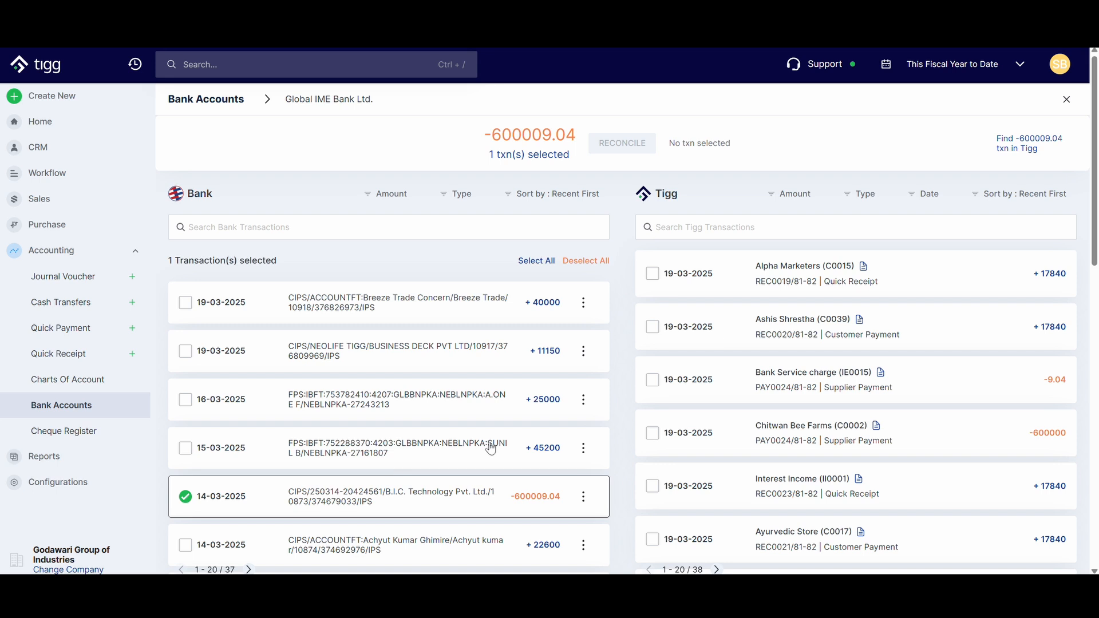
{"action": "scroll", "coordinate": [638, 446], "scroll_direction": "down", "scroll_amount": 1}
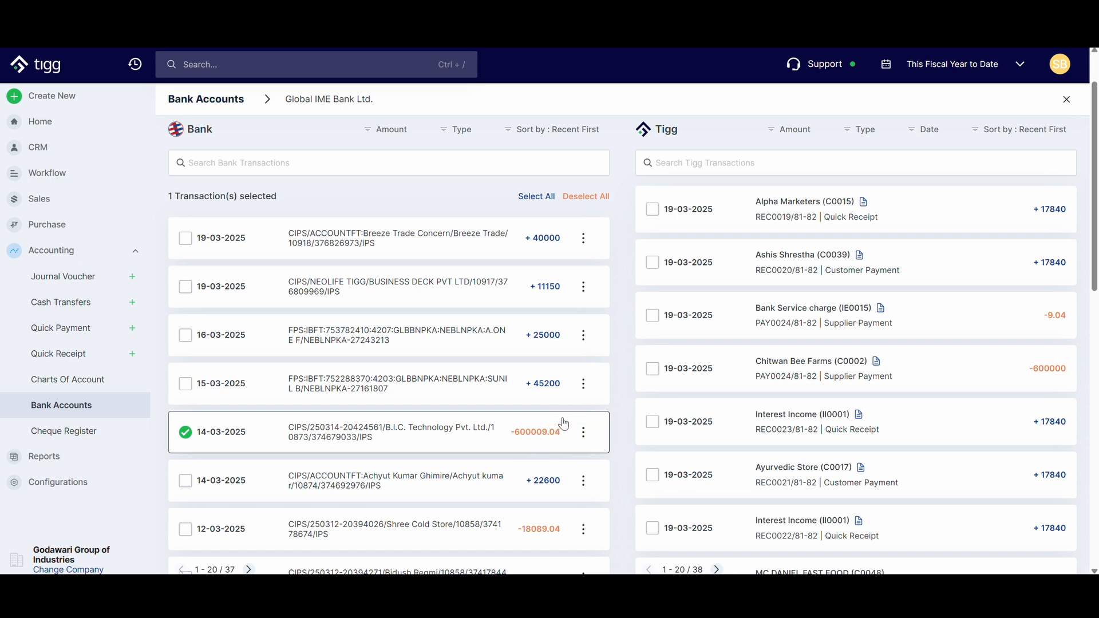
{"action": "left_click", "coordinate": [652, 369]}
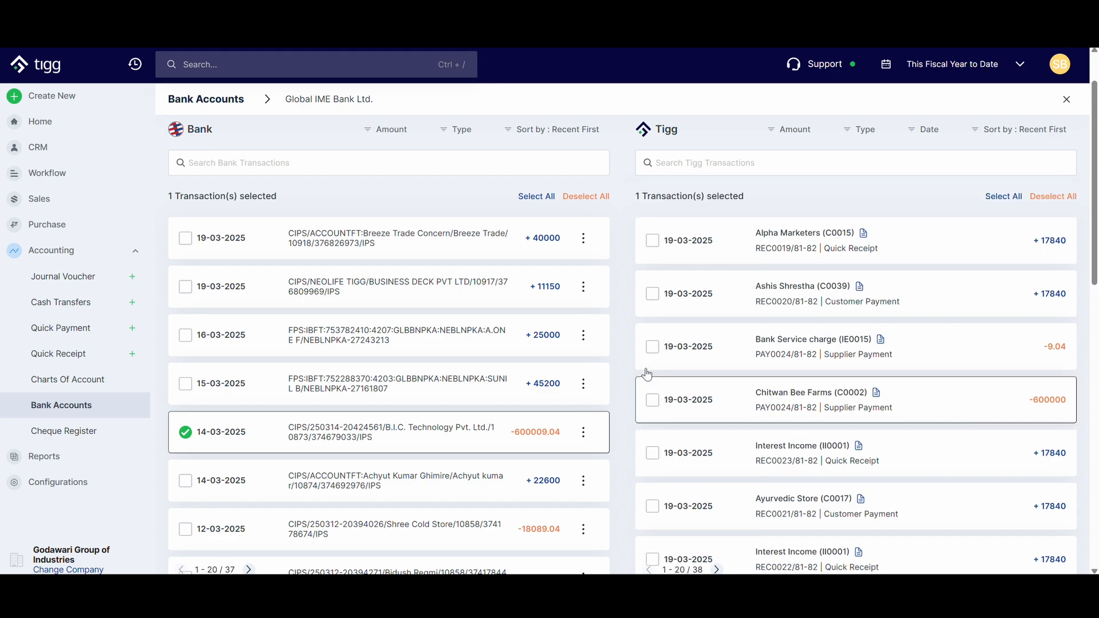
{"action": "left_click", "coordinate": [653, 351]}
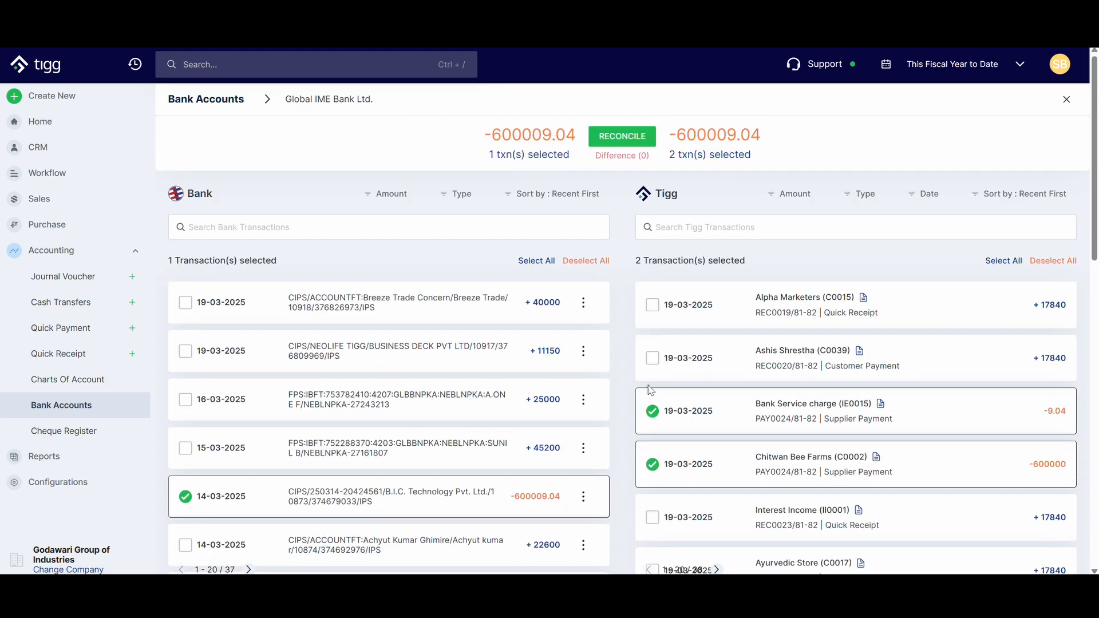
{"action": "left_click", "coordinate": [621, 136]}
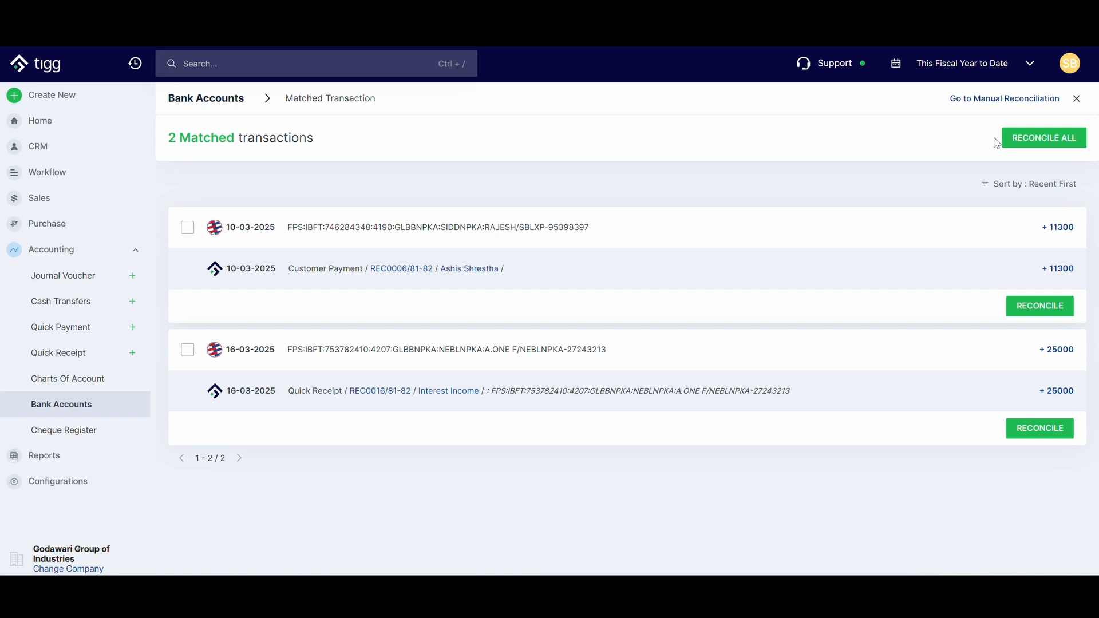
{"action": "left_click", "coordinate": [1029, 140]}
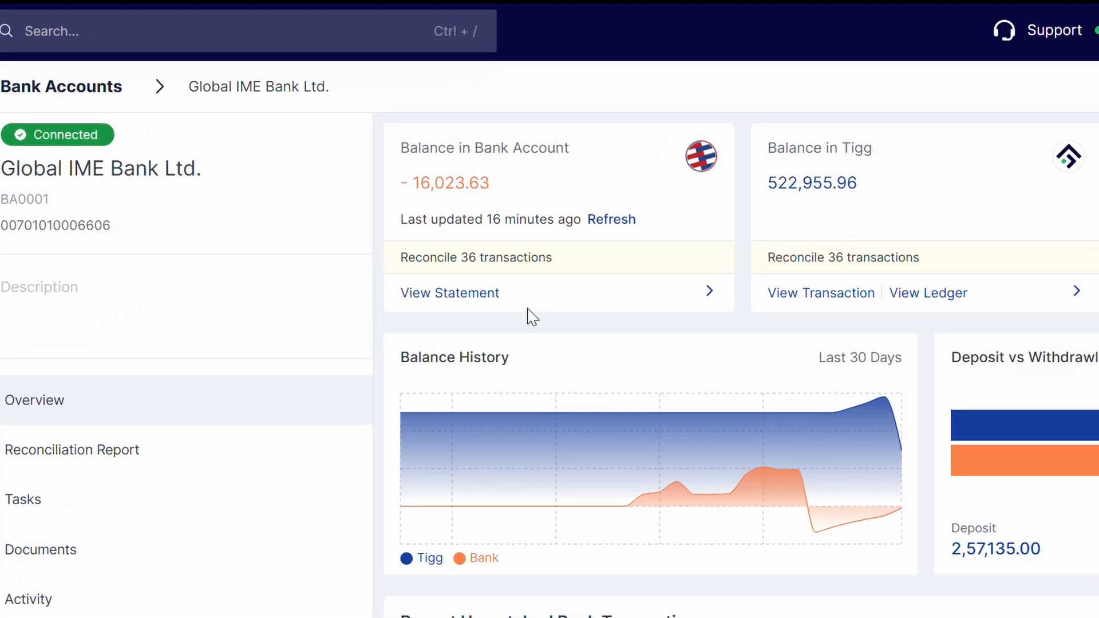
Undo the reconciliation of the 17840 transaction dated 19-03-2025 in the bank statement and export all statement transactions
{"action": "left_click", "coordinate": [471, 296]}
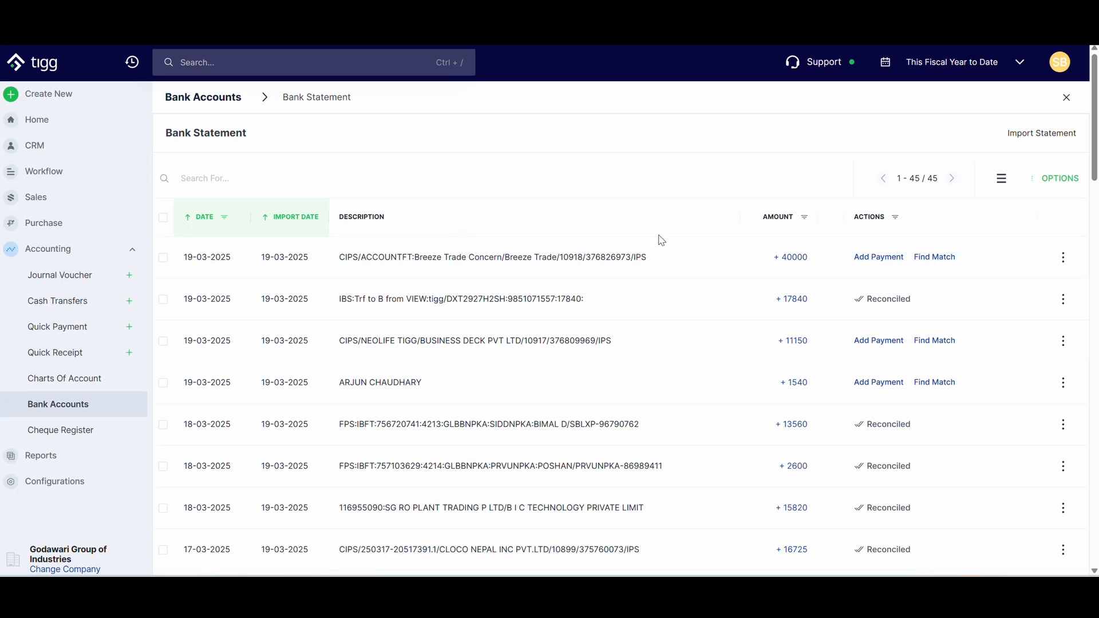
{"action": "left_click", "coordinate": [884, 298]}
{"action": "left_click", "coordinate": [819, 364]}
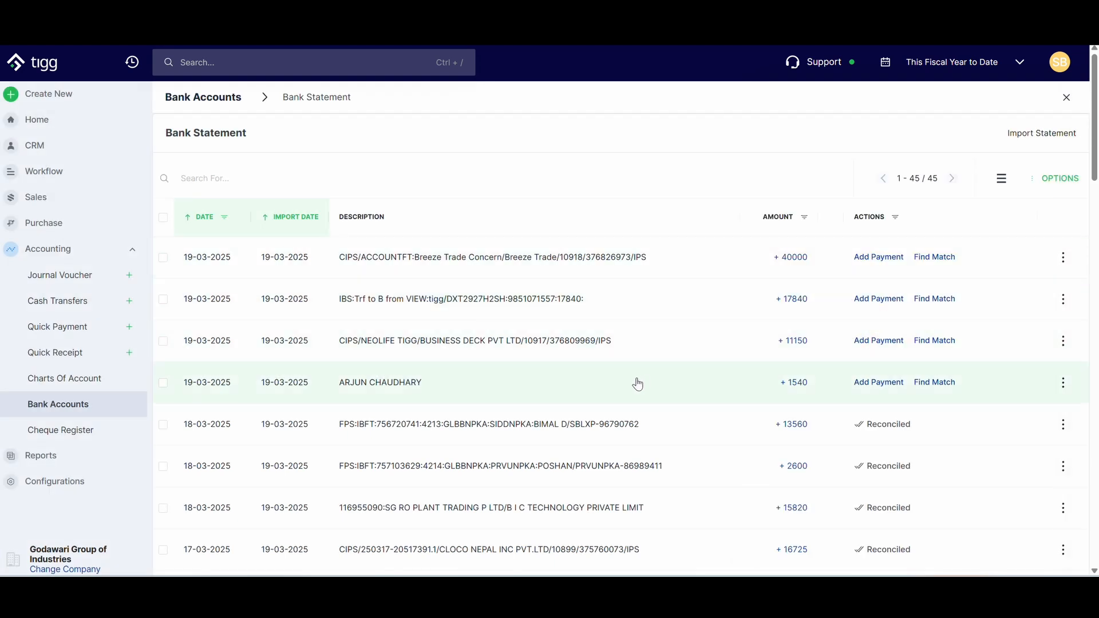
{"action": "left_click", "coordinate": [1065, 180]}
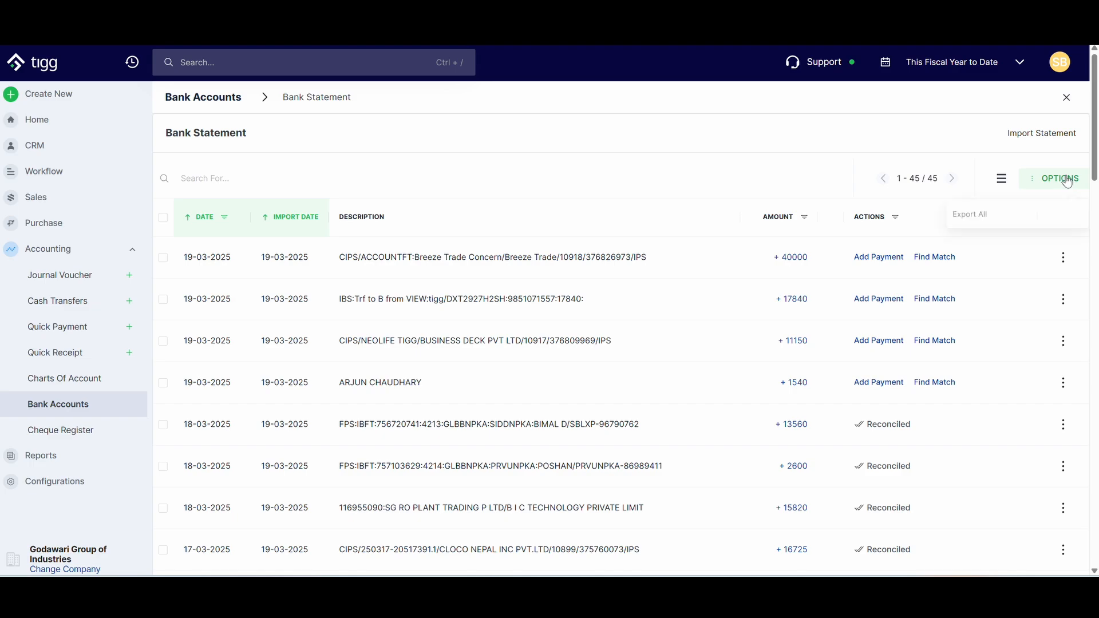
{"action": "left_click", "coordinate": [969, 215]}
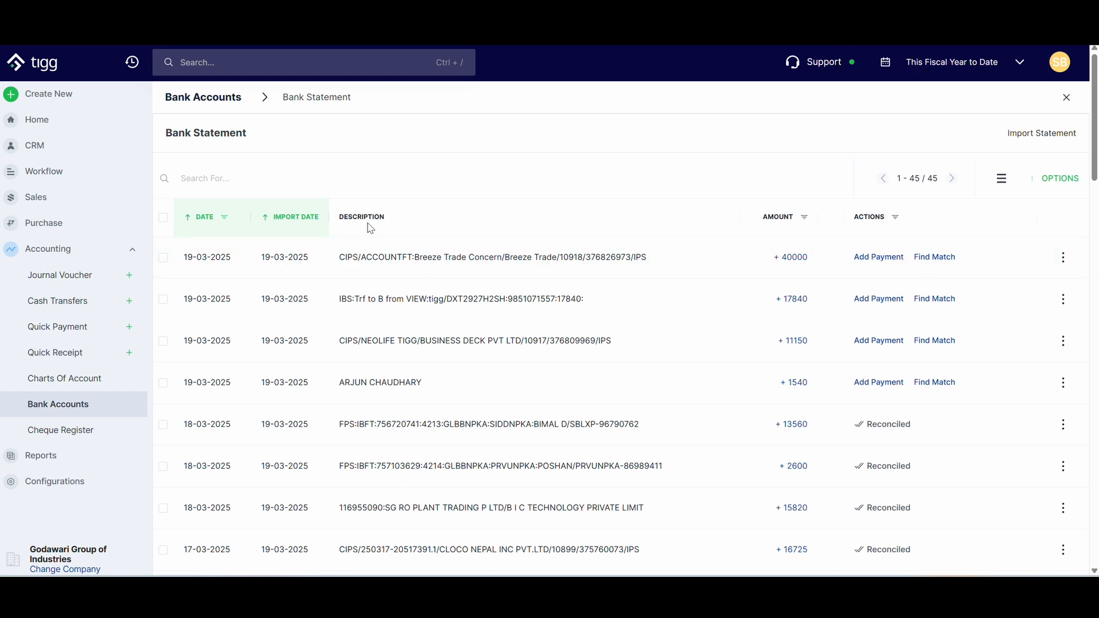
Select all transactions in the bank statement and delete them, confirming the deletion
{"action": "left_click", "coordinate": [163, 258]}
{"action": "left_click", "coordinate": [163, 301]}
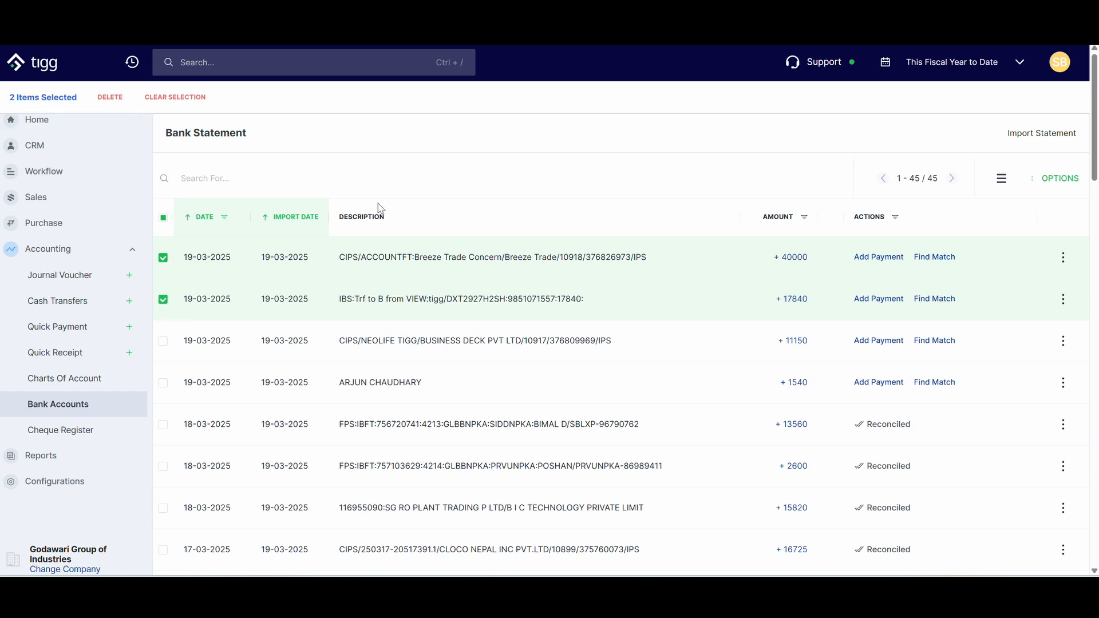
{"action": "left_click", "coordinate": [163, 217]}
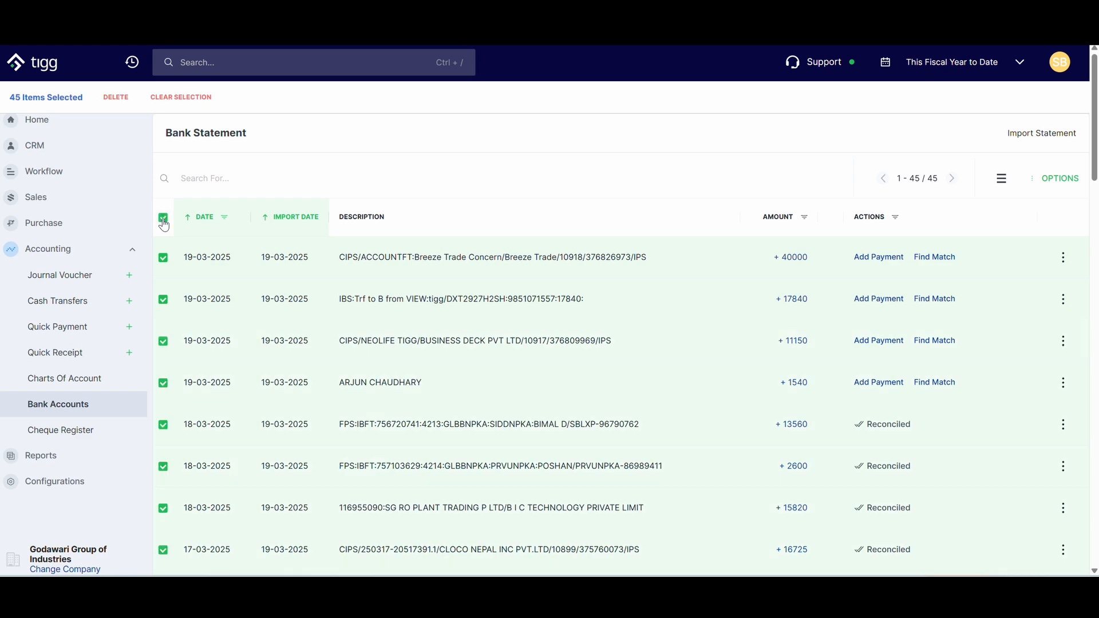
{"action": "scroll", "coordinate": [271, 312], "scroll_direction": "down", "scroll_amount": 5}
{"action": "scroll", "coordinate": [272, 312], "scroll_direction": "up", "scroll_amount": 5}
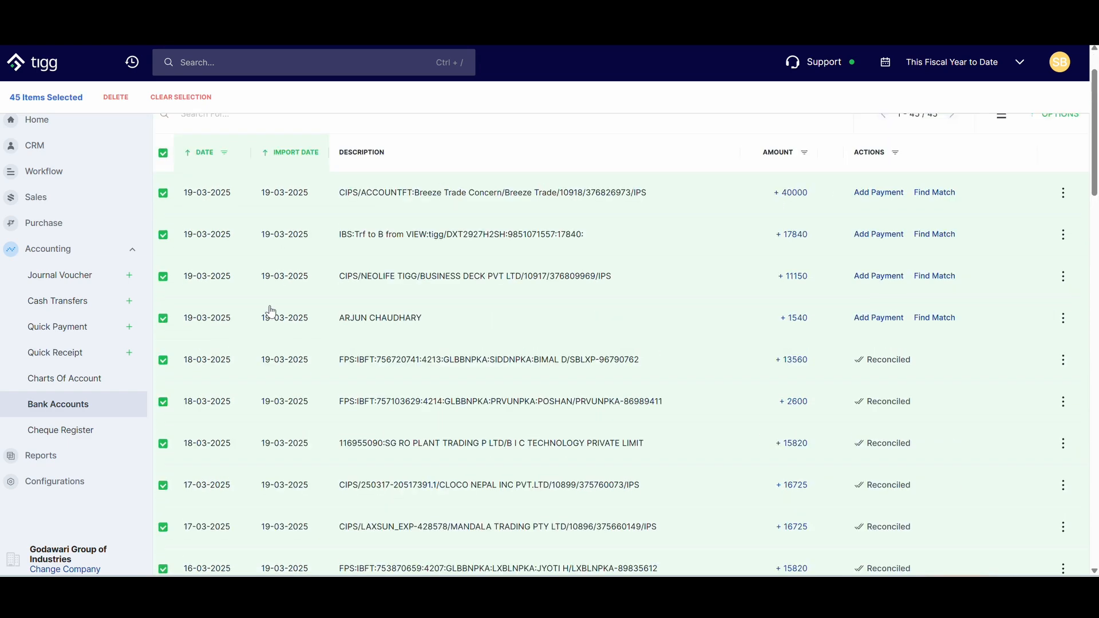
{"action": "left_click", "coordinate": [115, 97]}
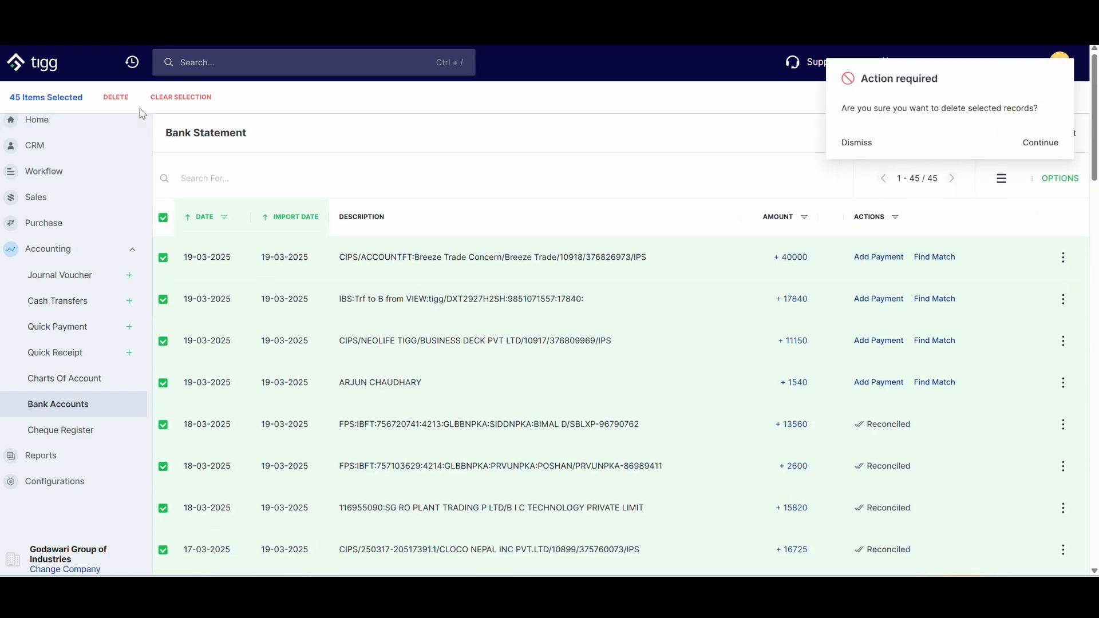
{"action": "left_click", "coordinate": [1040, 142]}
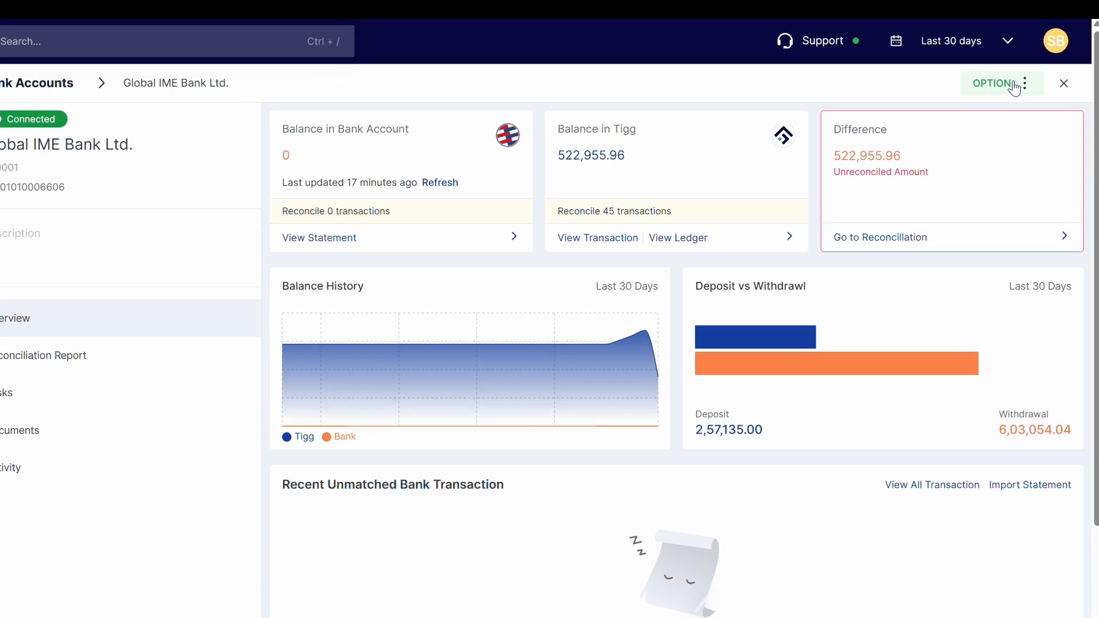
Import the Global IME Bank statement for the last 30 days after checking the available fiscal year ranges
{"action": "left_click", "coordinate": [1022, 106]}
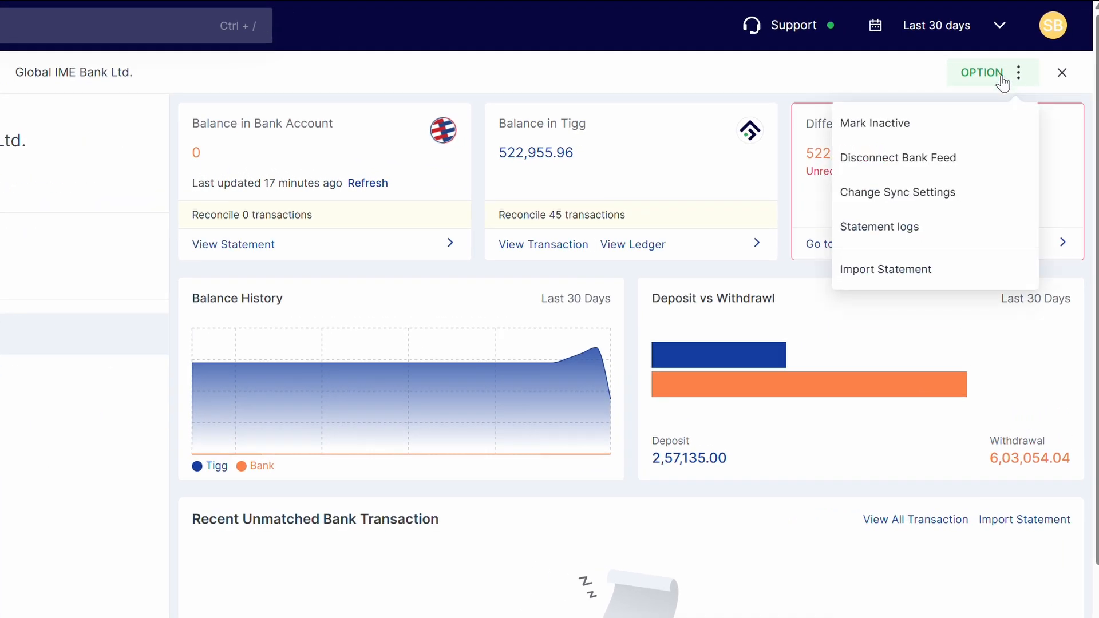
{"action": "left_click", "coordinate": [877, 267]}
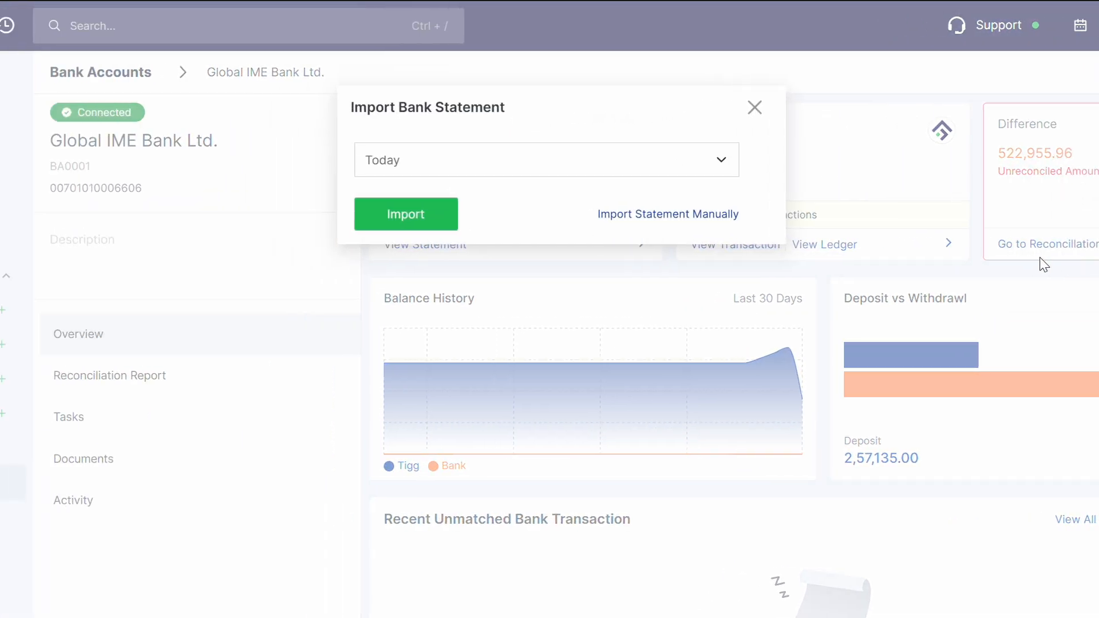
{"action": "left_click", "coordinate": [655, 164]}
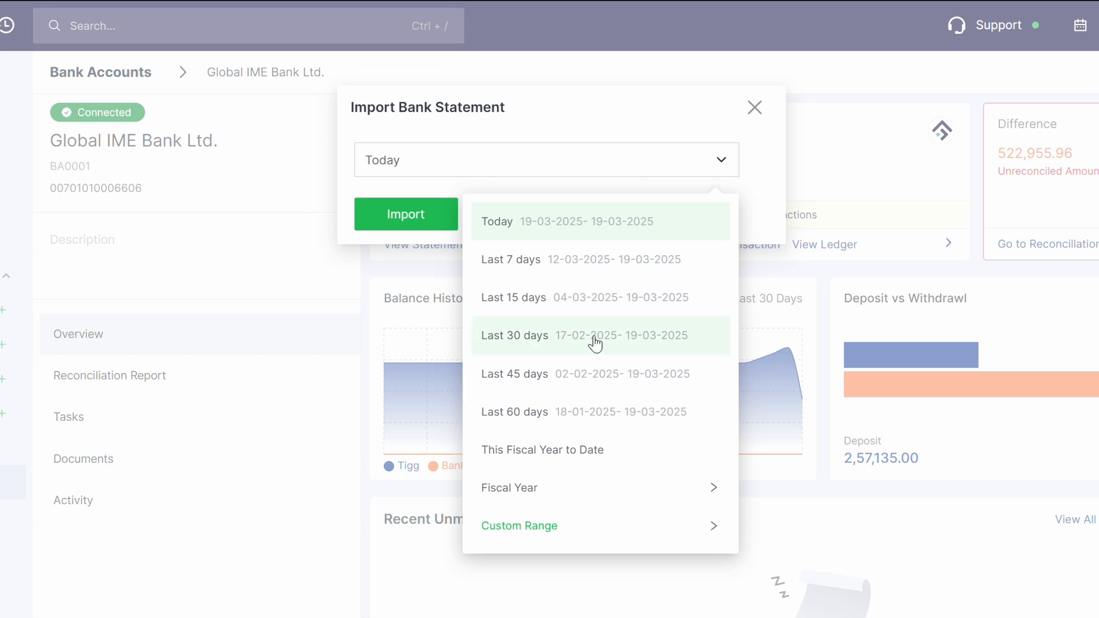
{"action": "left_click", "coordinate": [595, 343]}
{"action": "left_click", "coordinate": [589, 172]}
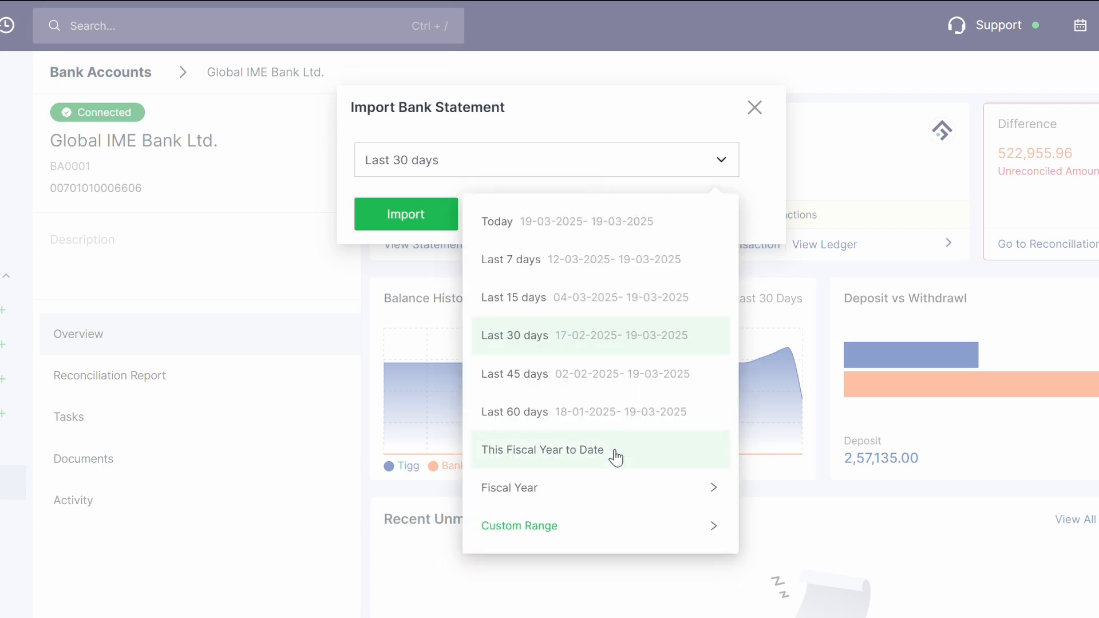
{"action": "left_click", "coordinate": [711, 491]}
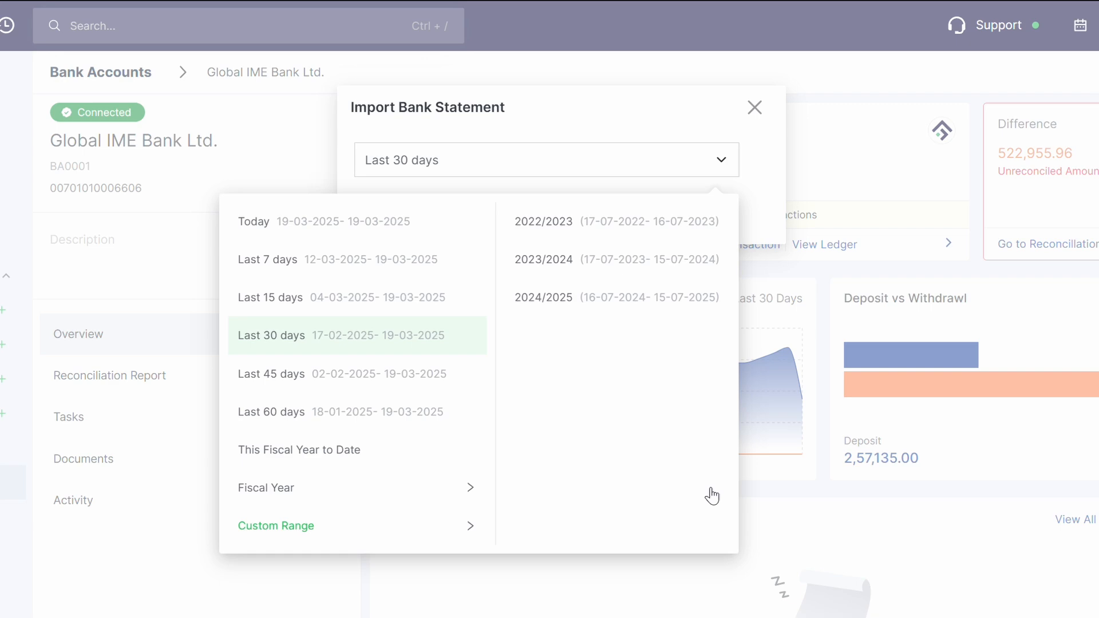
{"action": "left_click", "coordinate": [415, 218]}
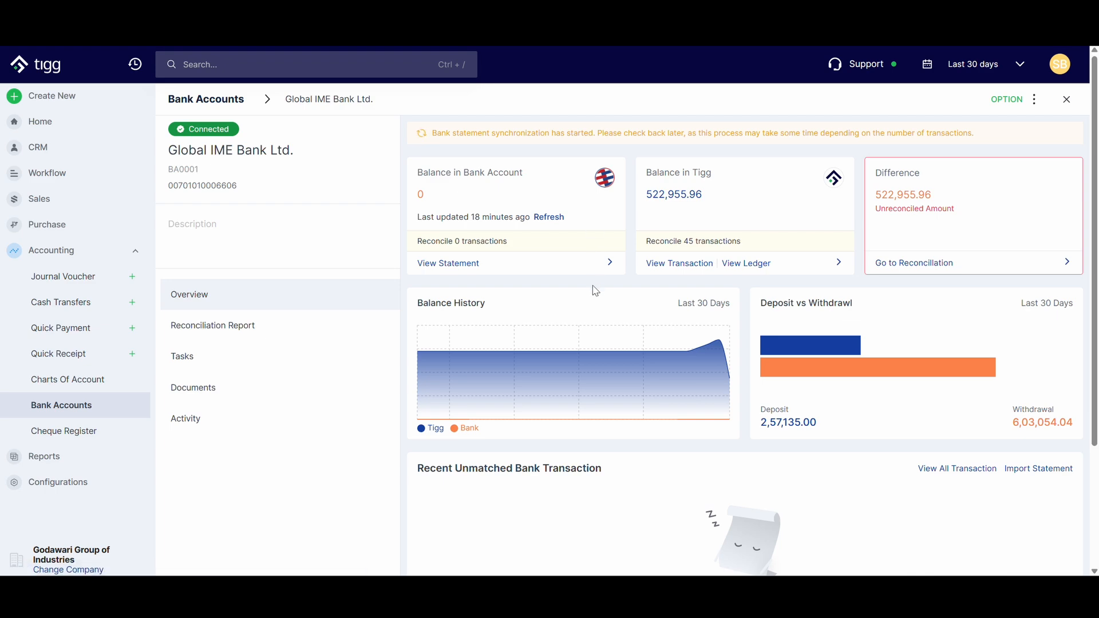
View the newly imported bank statement and open the matched transactions for reconciliation
{"action": "left_click", "coordinate": [462, 264]}
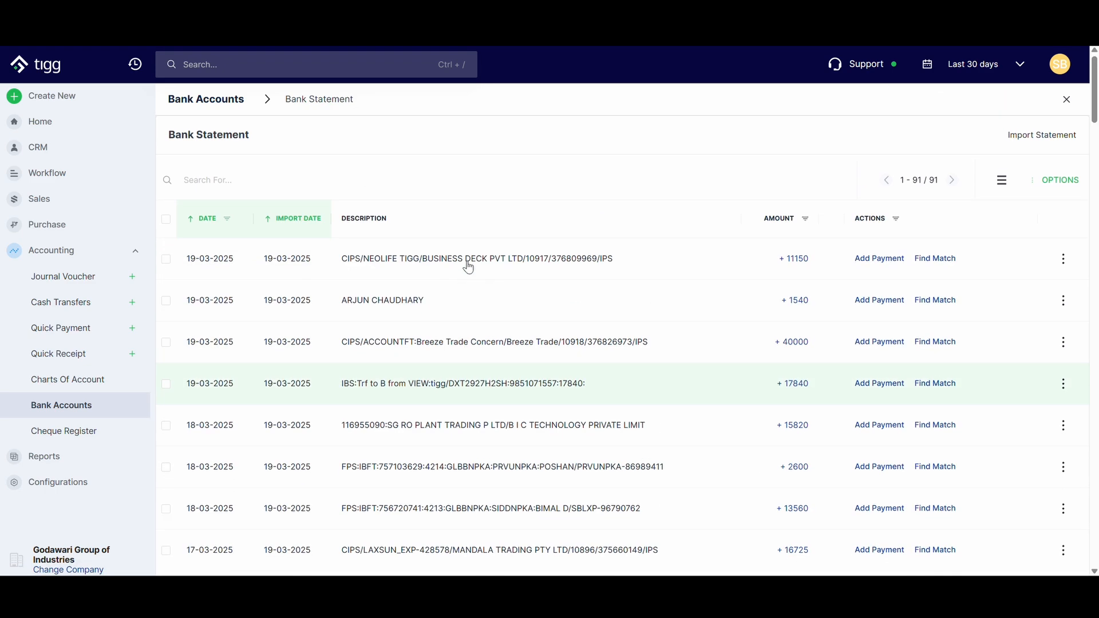
{"action": "left_click", "coordinate": [1067, 102]}
{"action": "left_click", "coordinate": [996, 226]}
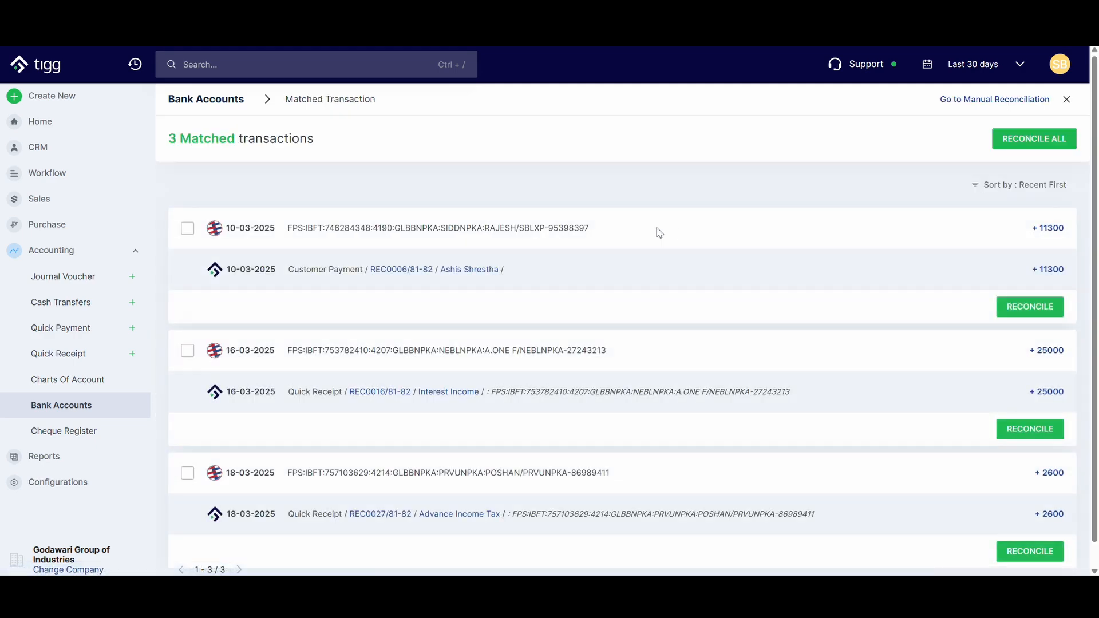